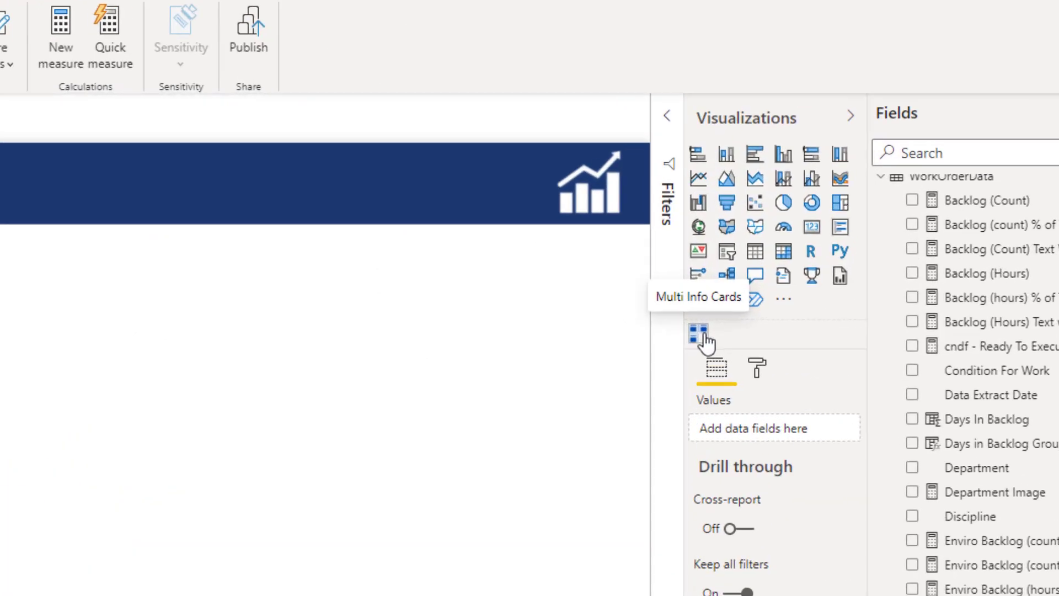
- Look up the Multi Info Cards visual in the catalogue of additional visuals, and close the catalogue
right_click(705, 341)
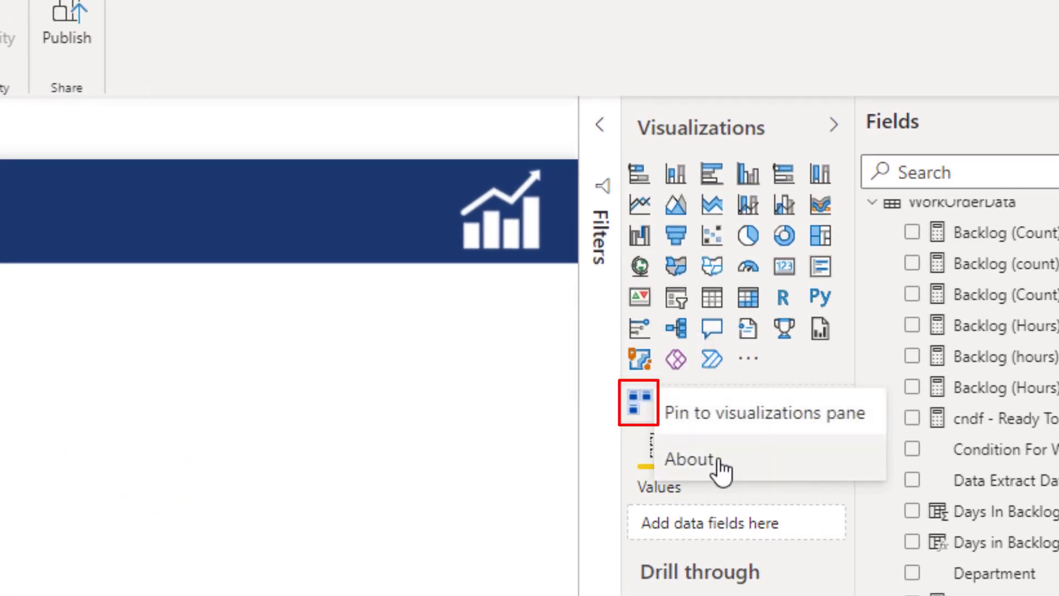
click(752, 357)
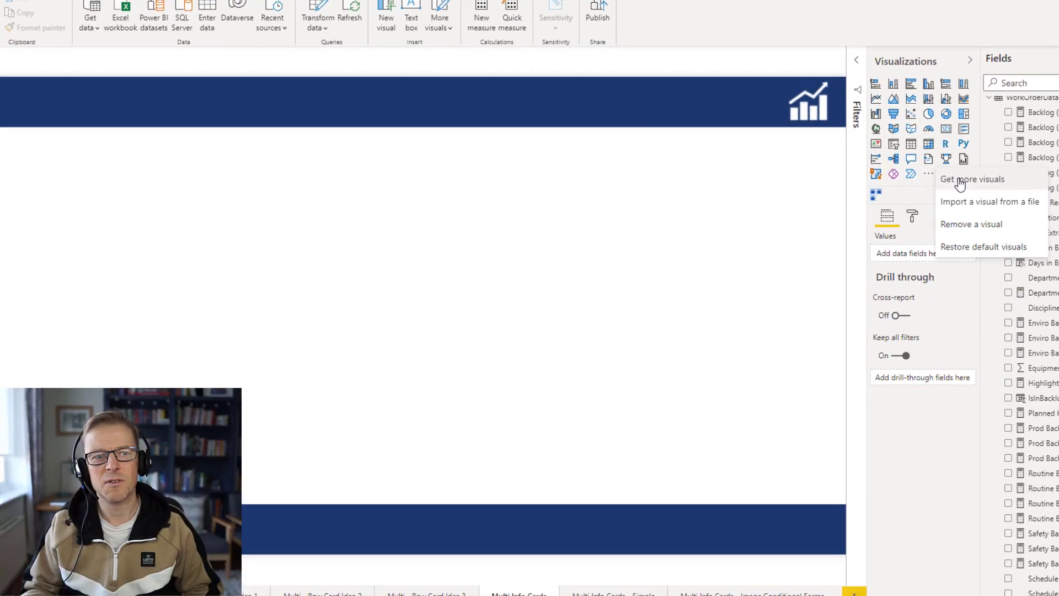
click(961, 180)
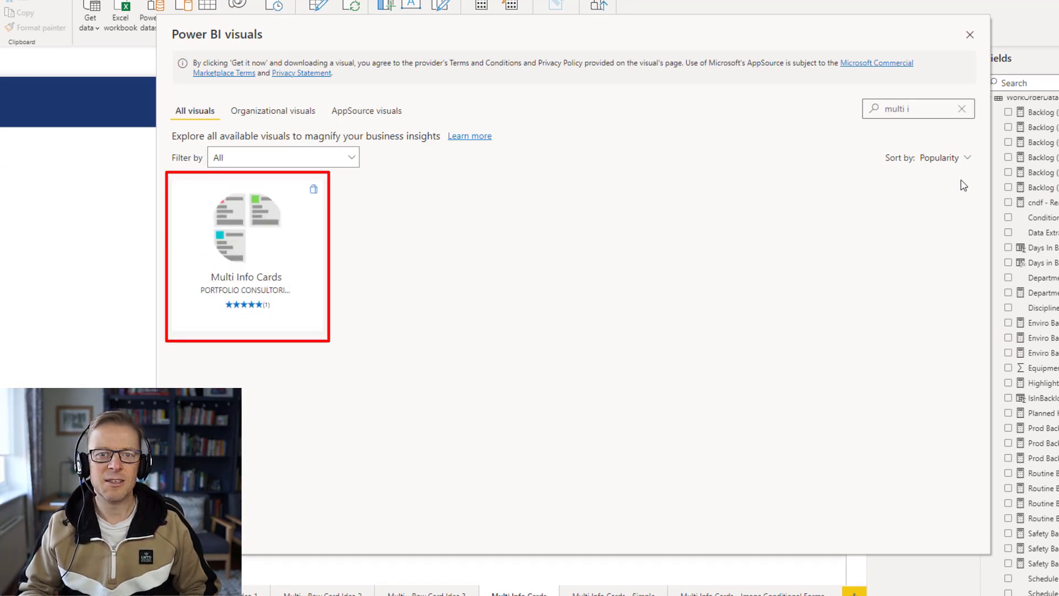
click(969, 35)
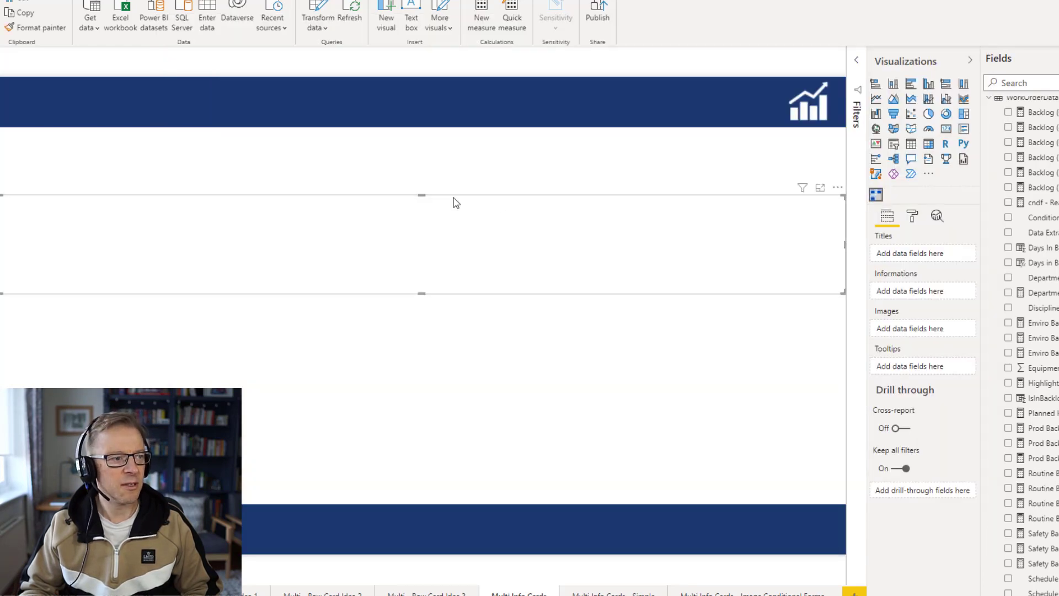
- Place a Multi Info Cards visual on the page and enlarge it to fill the area between the header and footer bands
drag(423, 197, 425, 147)
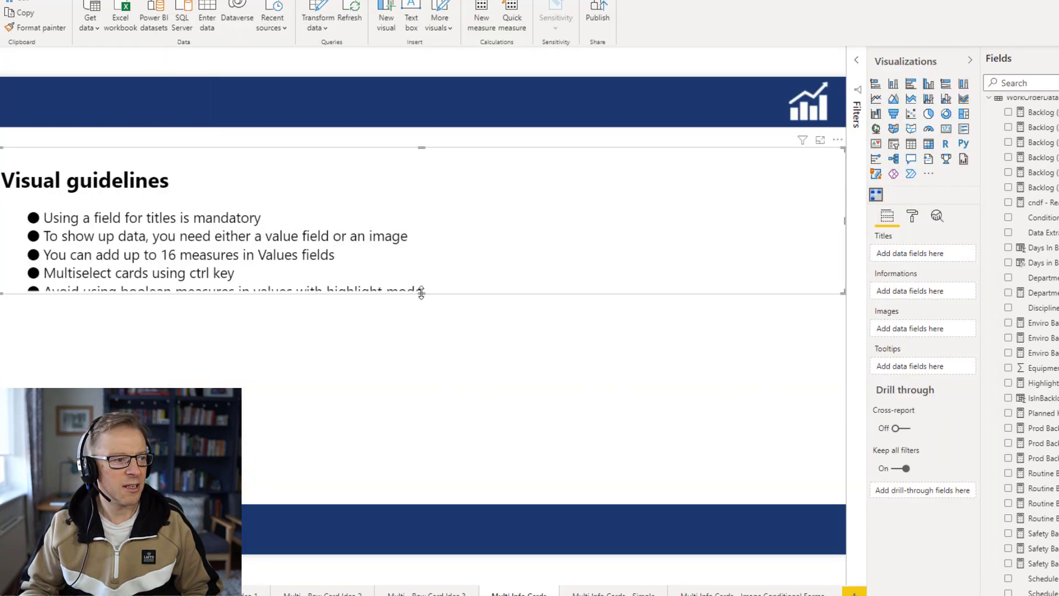
drag(411, 294, 408, 468)
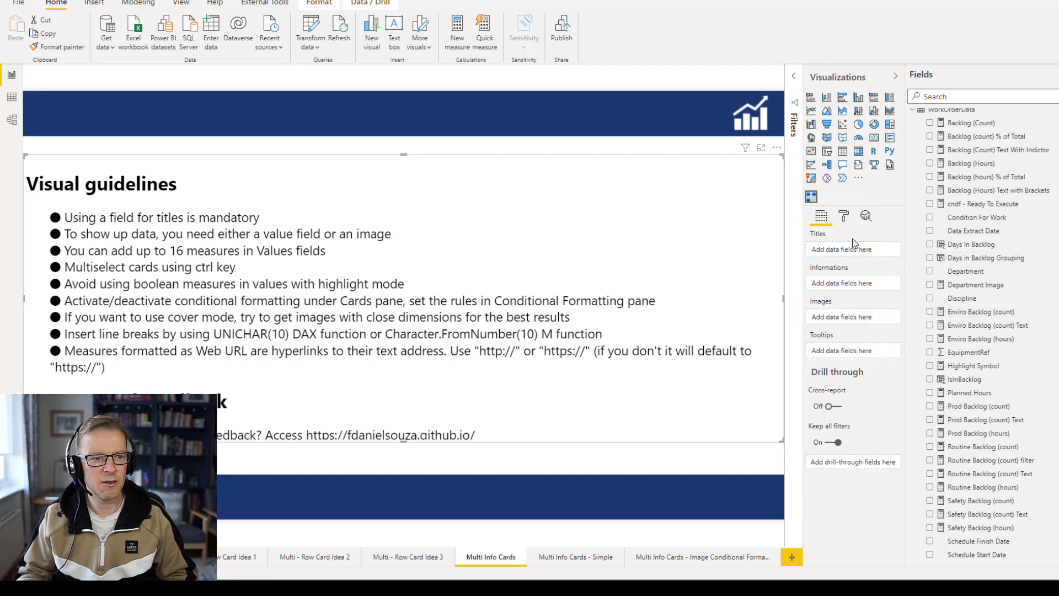
- Use Department for the card titles and add the Safety, Enviro, Prod, Routine and overall Backlog counts plus Backlog (count) % of Total as information
drag(973, 273, 856, 250)
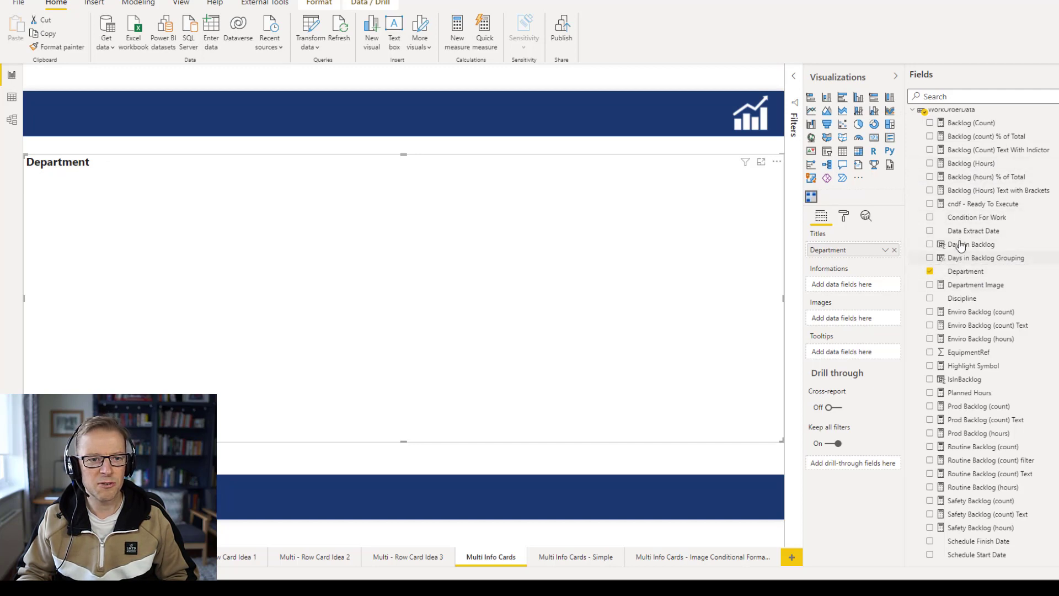
click(981, 500)
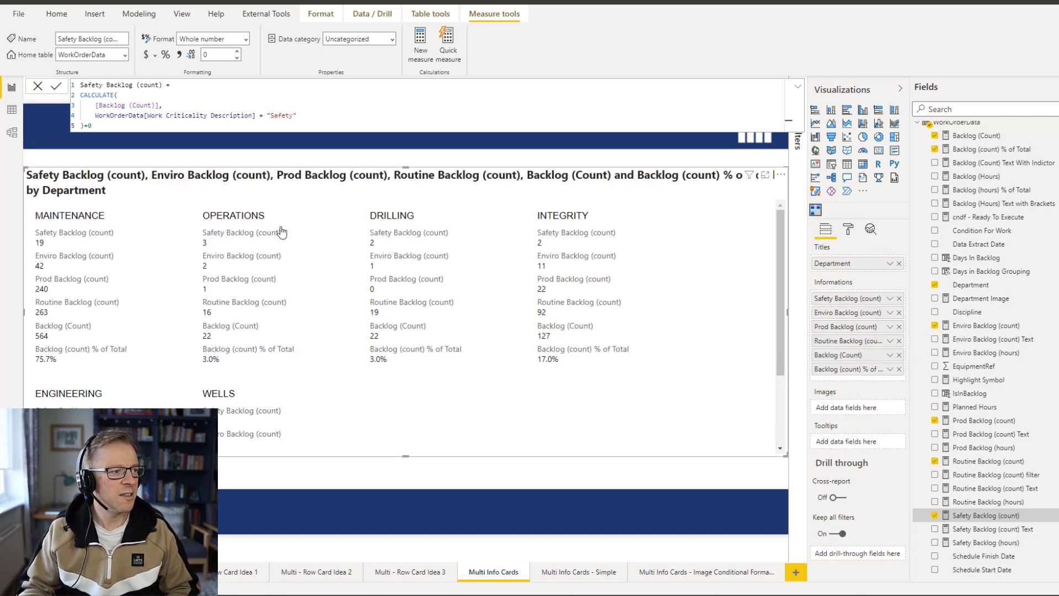
mouse_move(159, 202)
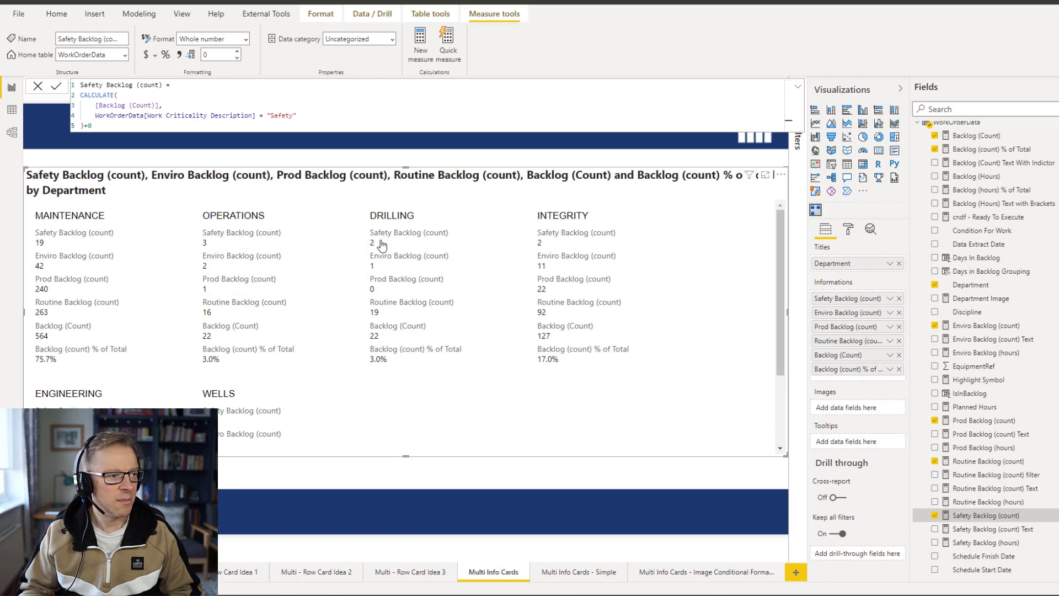
mouse_move(69, 325)
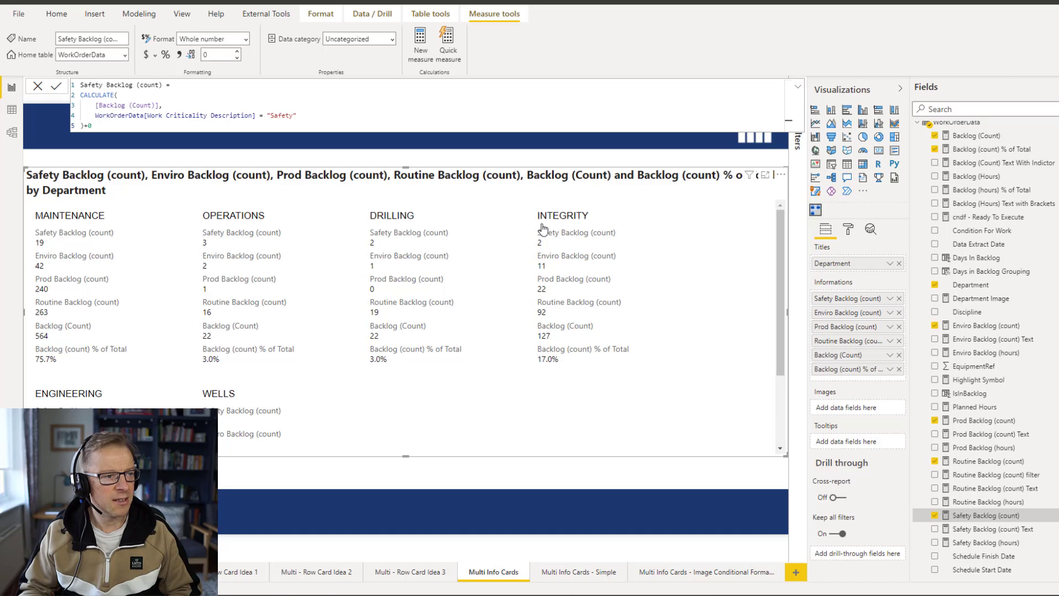
mouse_move(549, 221)
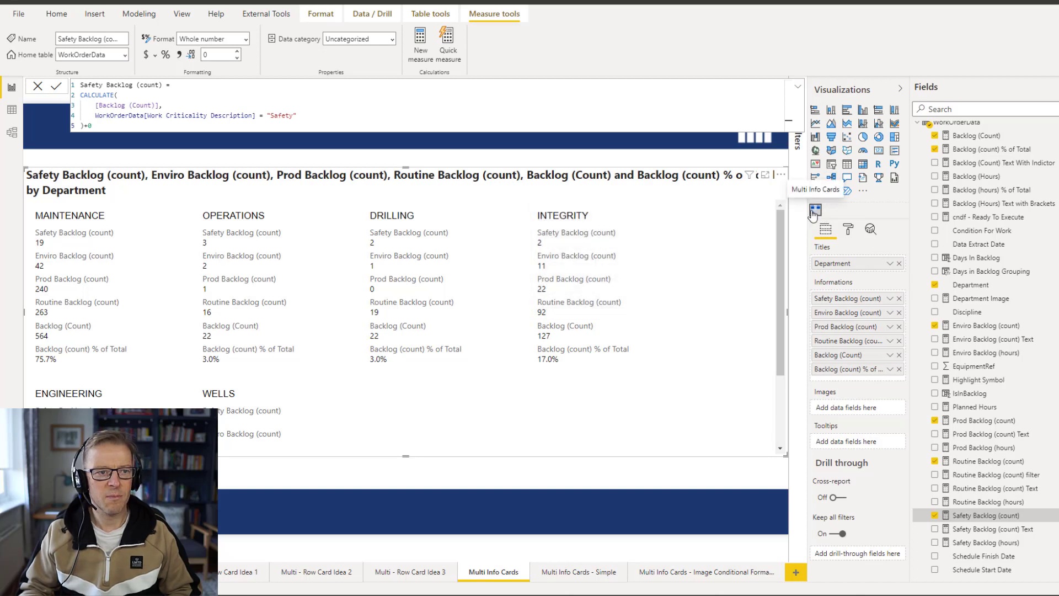
- On the Multi - Row Card Idea 2 page, widen the Maintenance Backlog card so each category's four values sit in one row
click(320, 572)
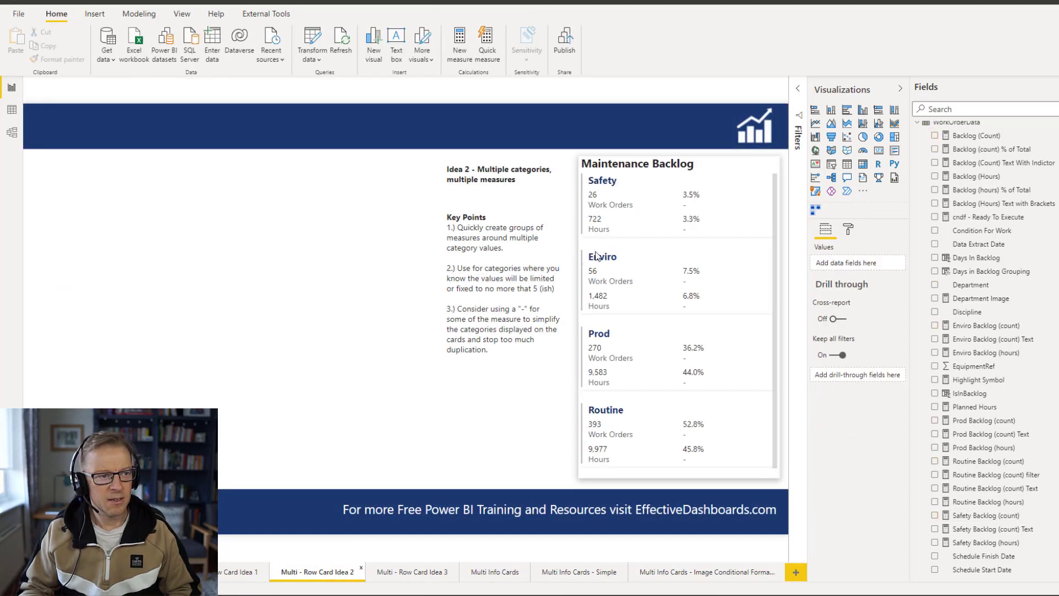
click(641, 165)
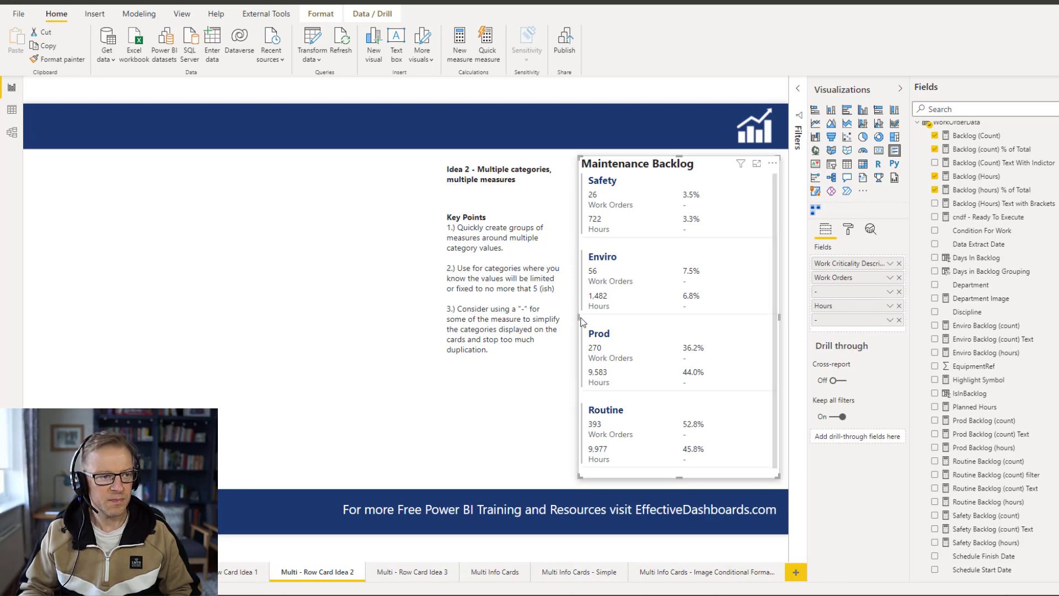
drag(579, 319, 307, 318)
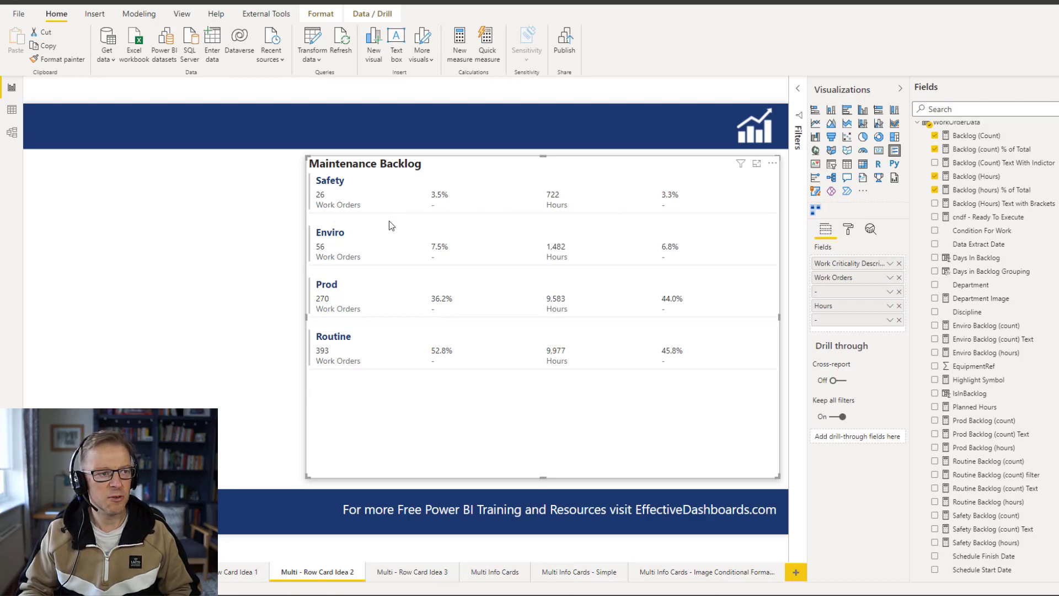
drag(306, 314, 647, 311)
drag(419, 320, 383, 316)
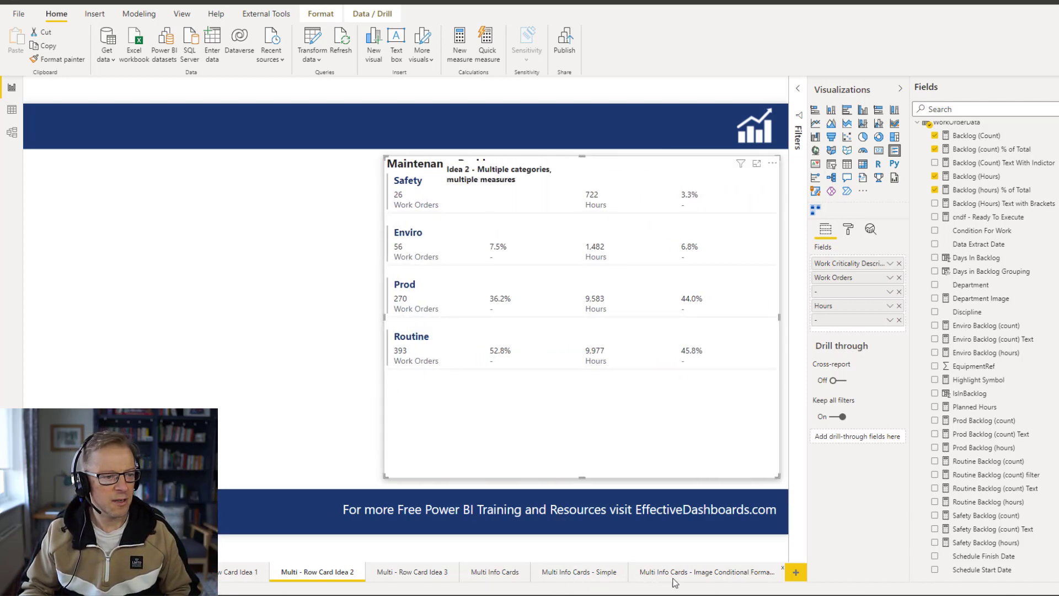
- Turn off the tooltip of the department cards visual on the Multi Info Cards page
click(485, 573)
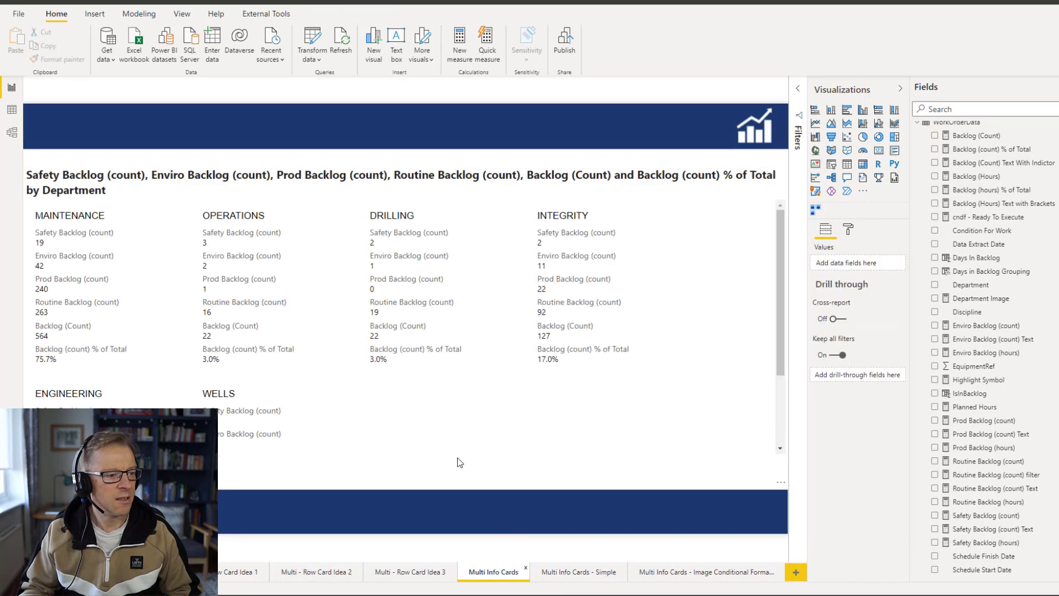
mouse_move(57, 246)
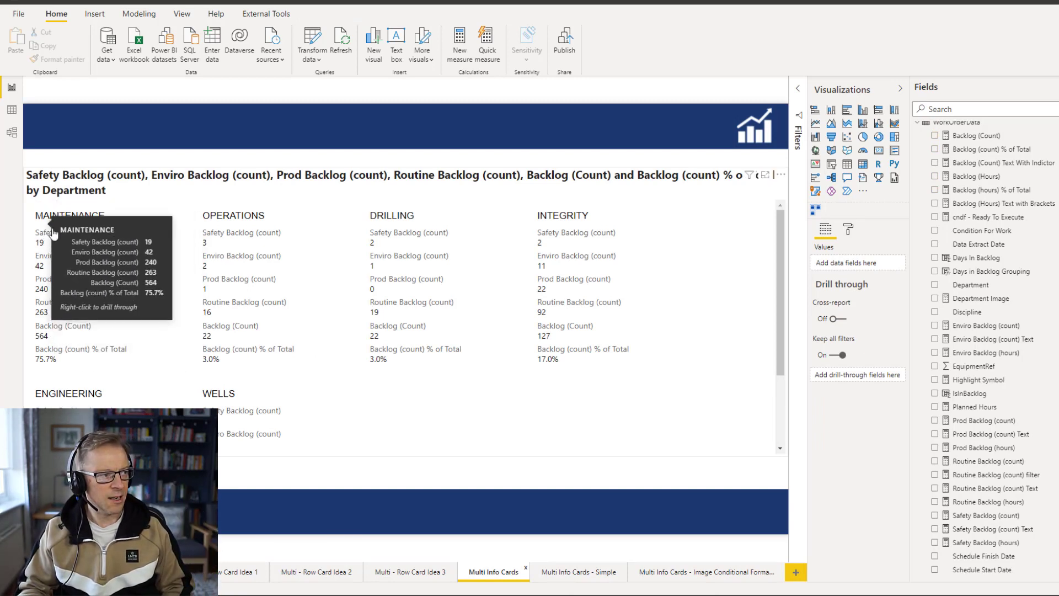
mouse_move(400, 237)
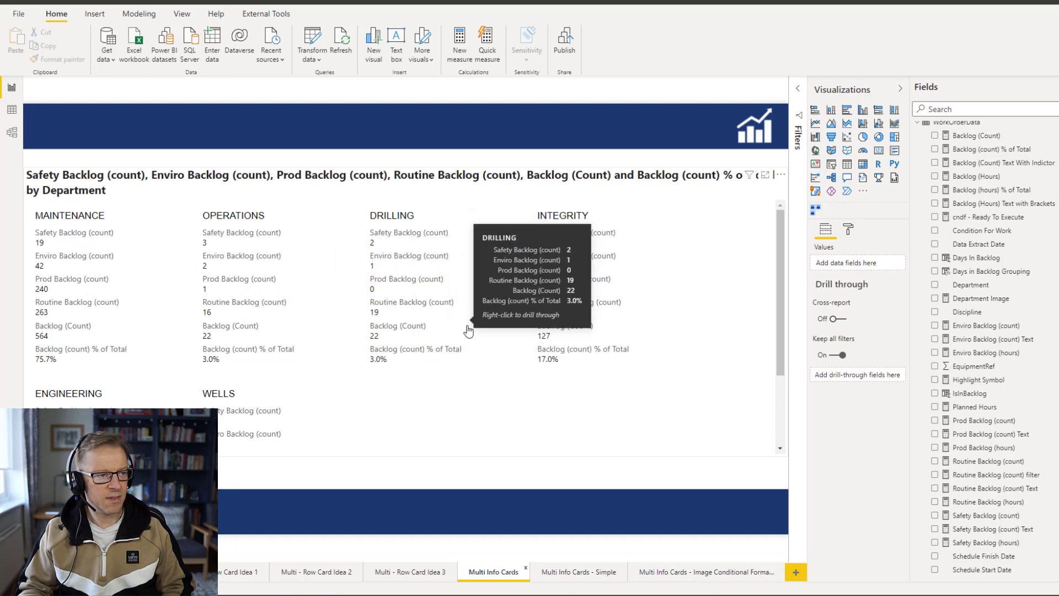
mouse_move(420, 336)
mouse_move(131, 230)
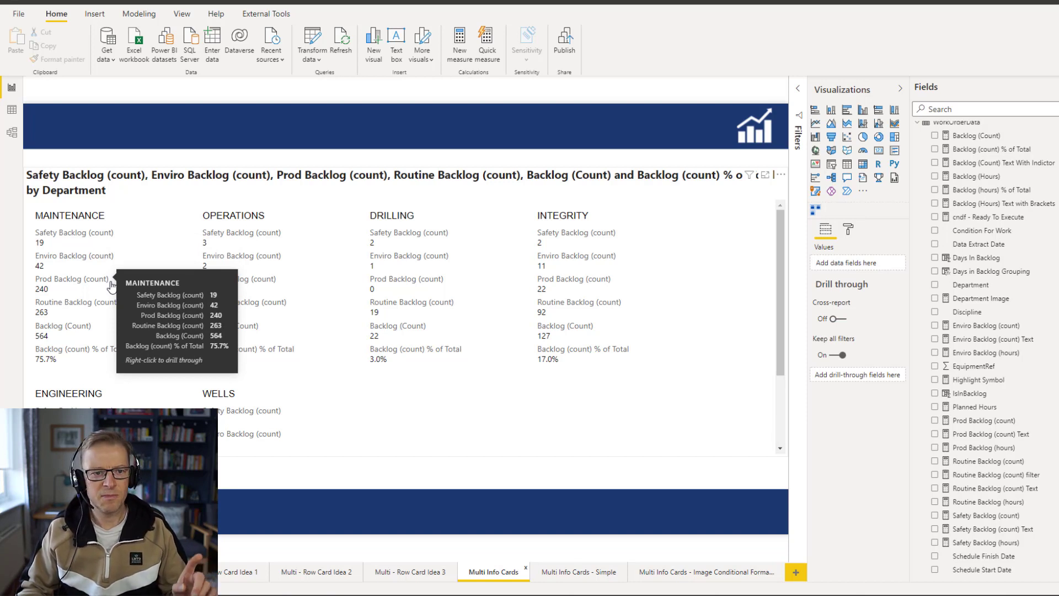
mouse_move(551, 279)
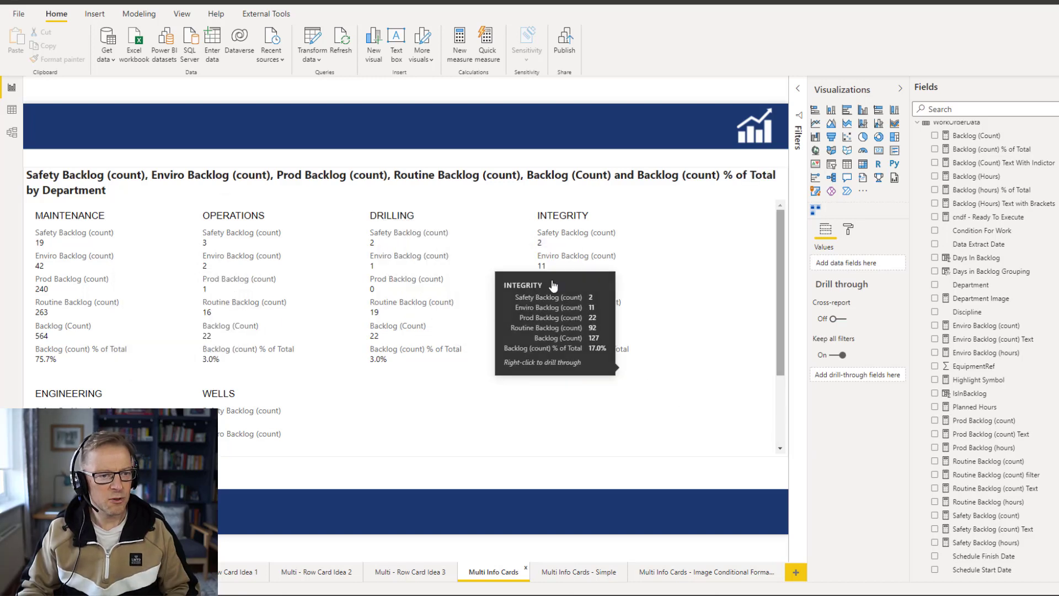
mouse_move(219, 269)
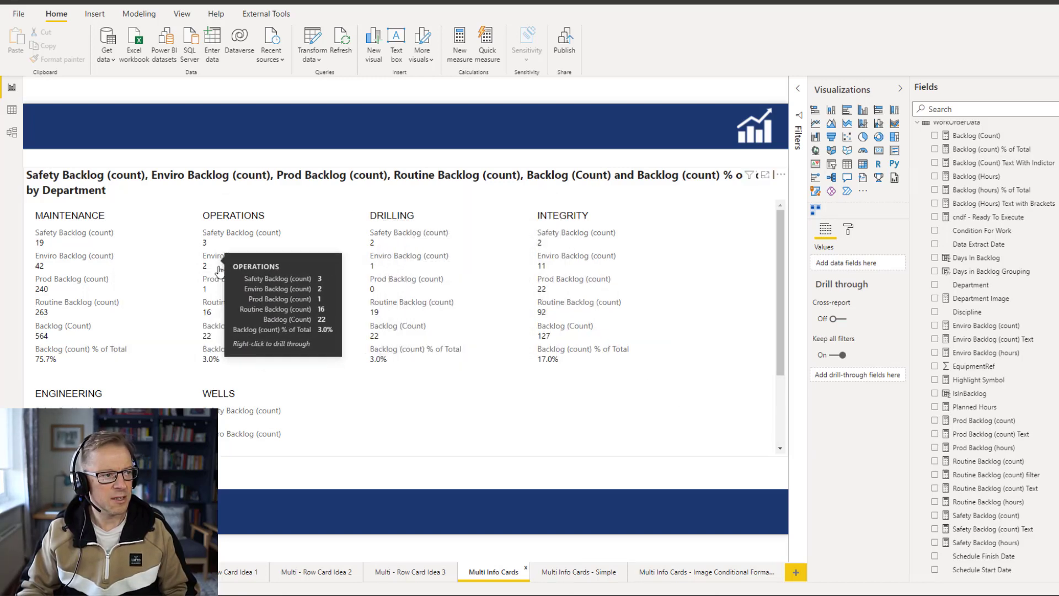
click(846, 233)
click(638, 284)
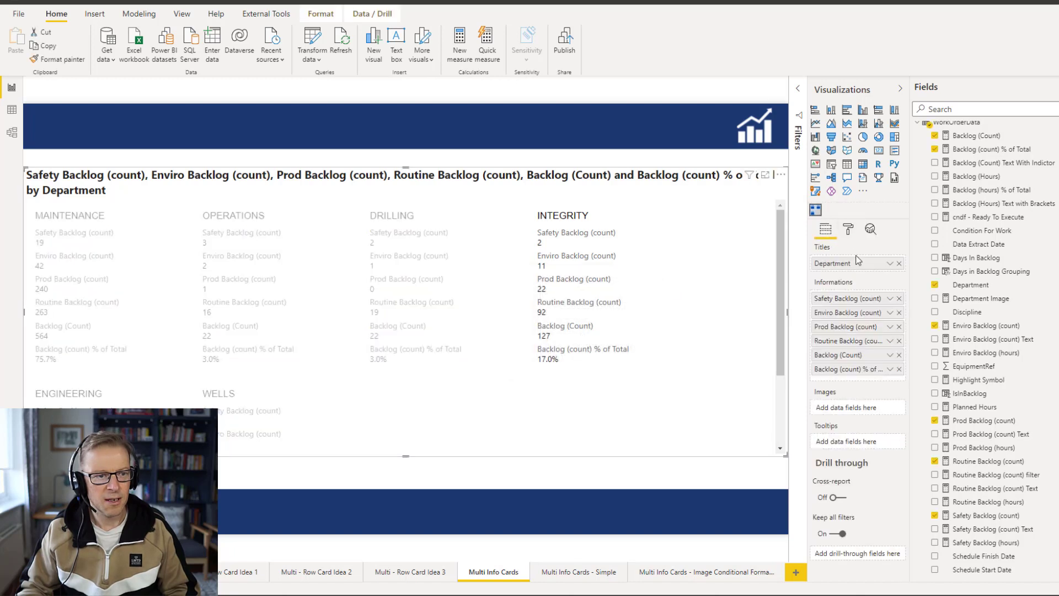
click(848, 232)
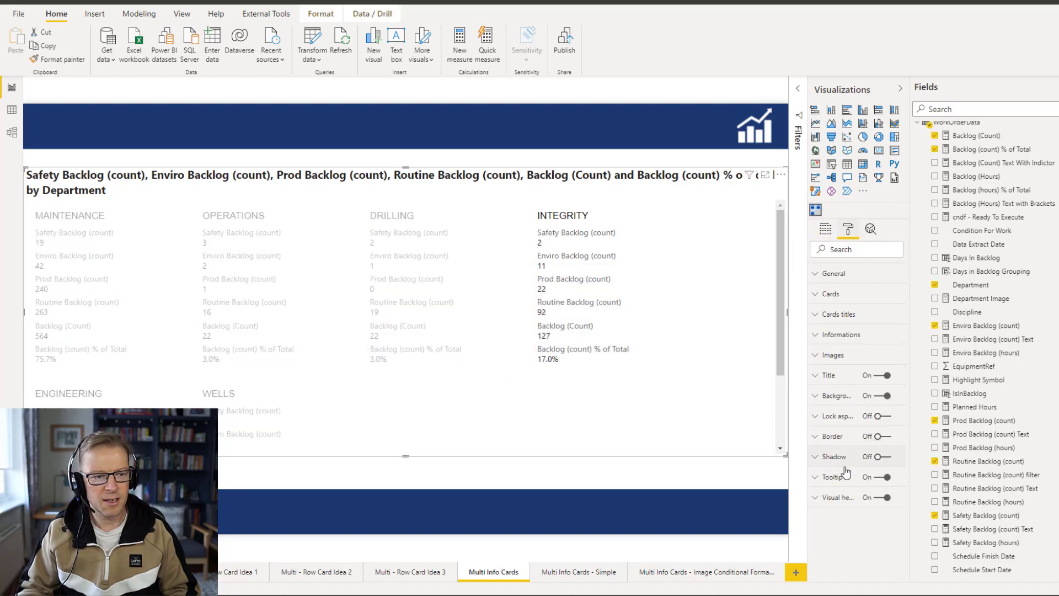
click(887, 477)
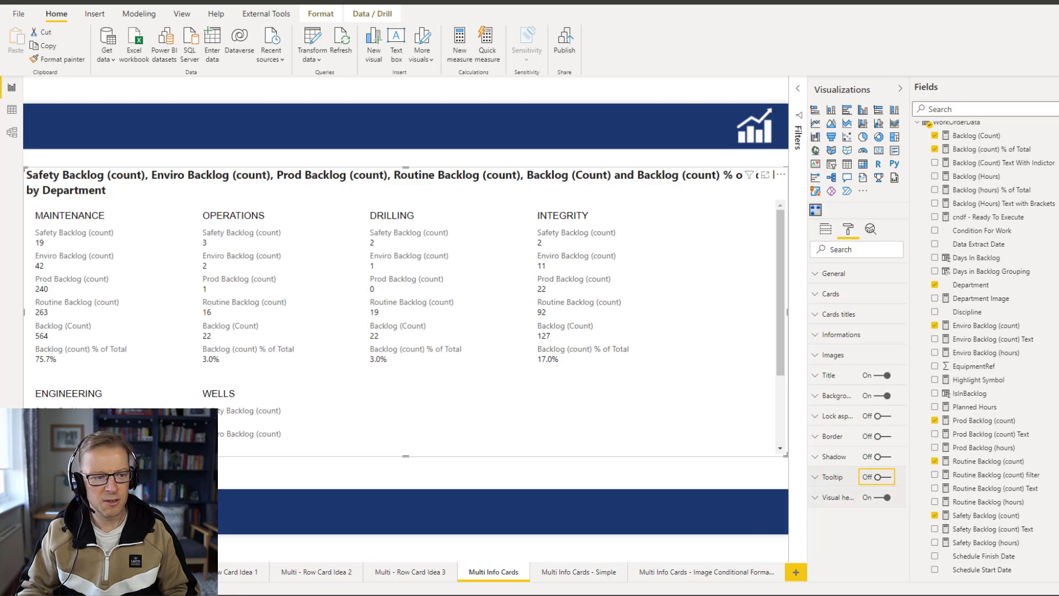
- Review the formatting options of the Maintenance Backlog multi-row card on the Multi - Row Card Idea 3 page
click(418, 574)
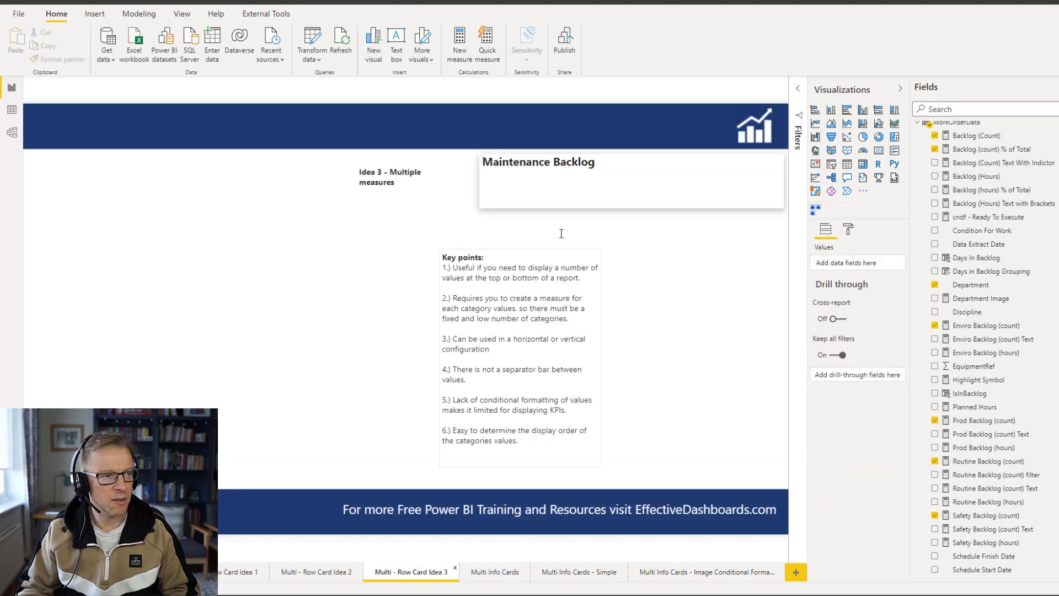
click(565, 165)
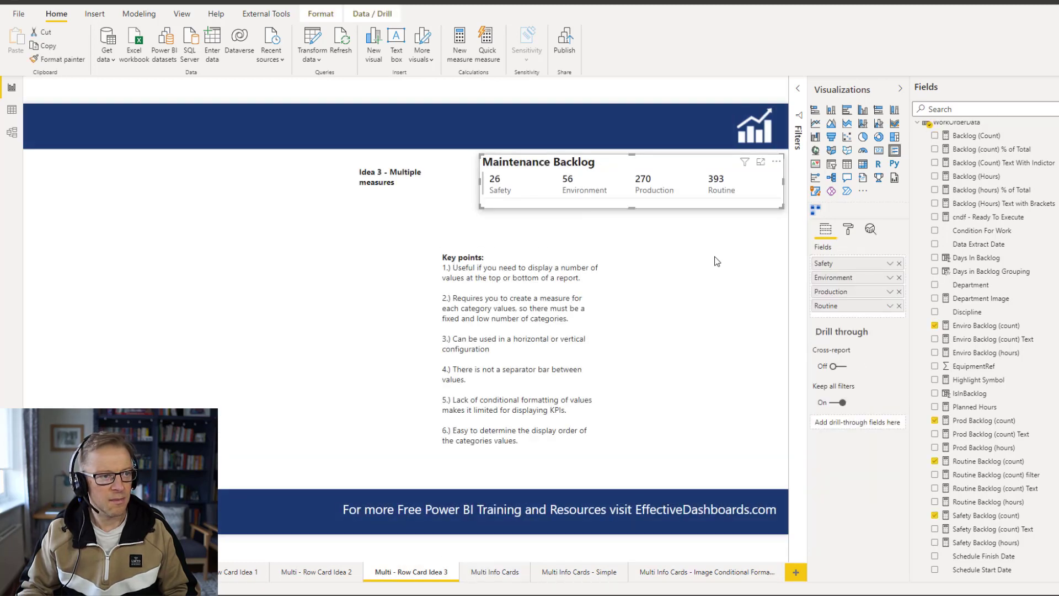
click(847, 230)
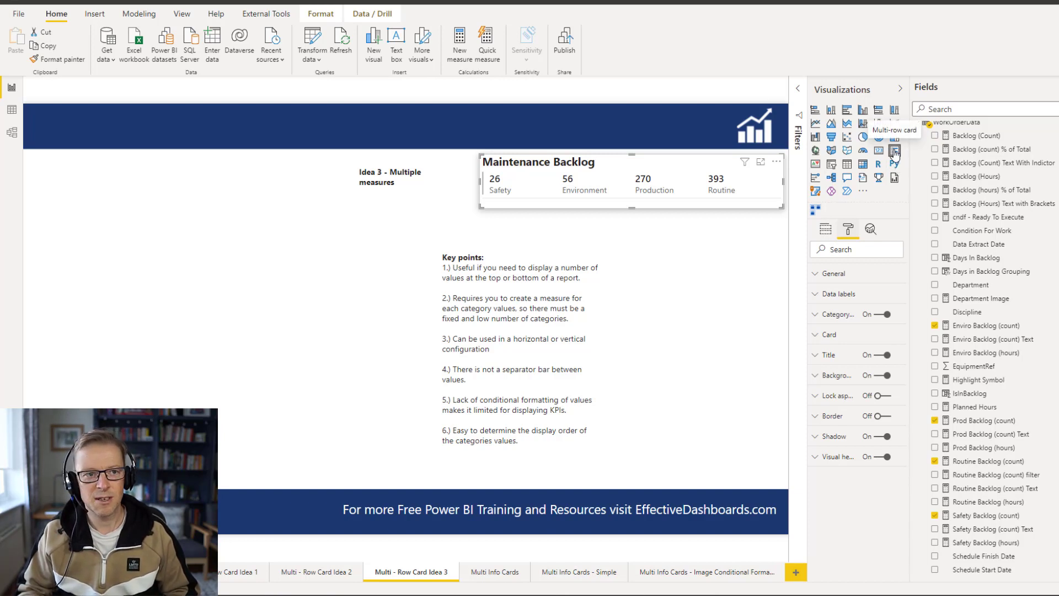
- Set the title of the department cards visual on the Multi Info Cards page to "Backlog Analysis by Department and Criticality"
click(493, 577)
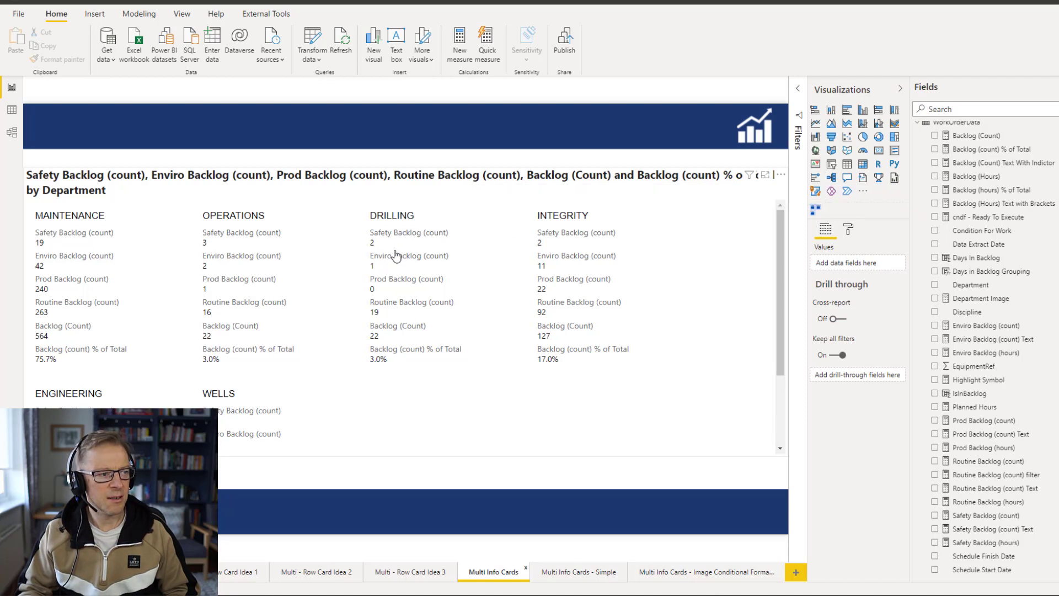
click(847, 231)
click(778, 248)
click(847, 229)
click(828, 375)
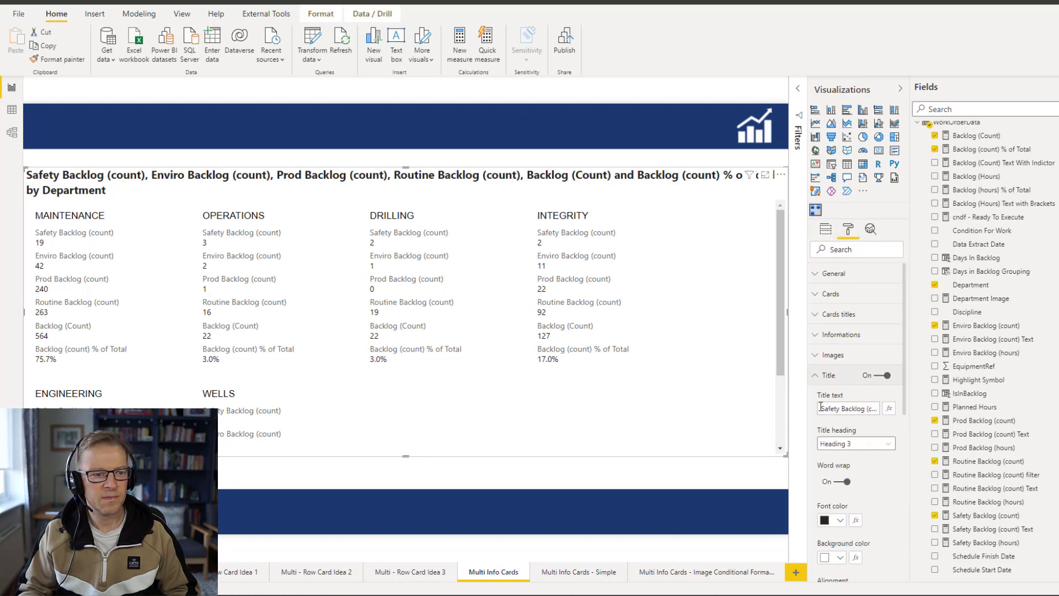
click(821, 406)
key(ctrl+a)
text(Backlog Analysis)
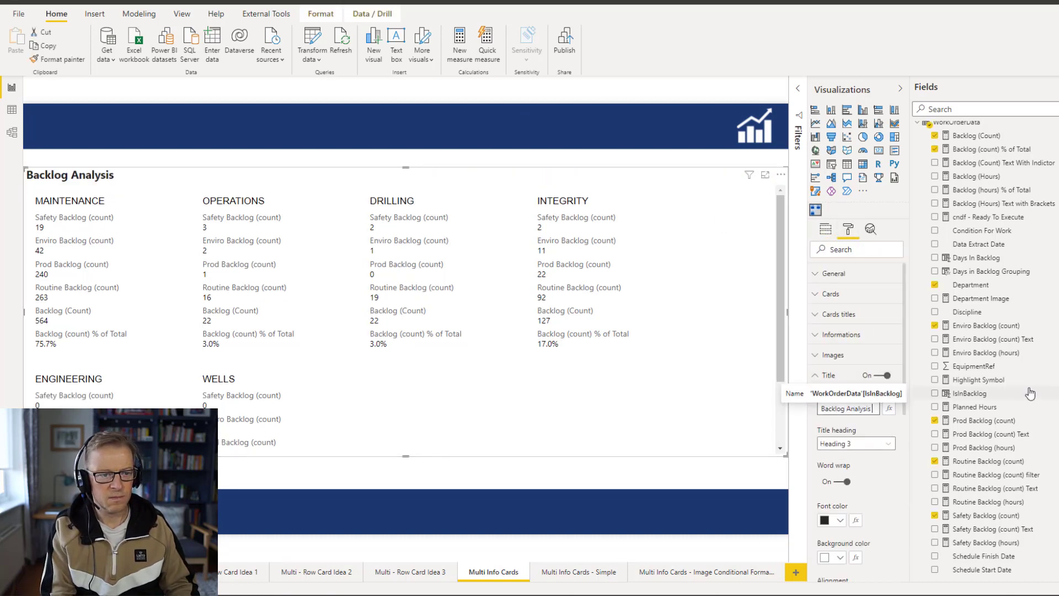
text( by Department and Criticality)
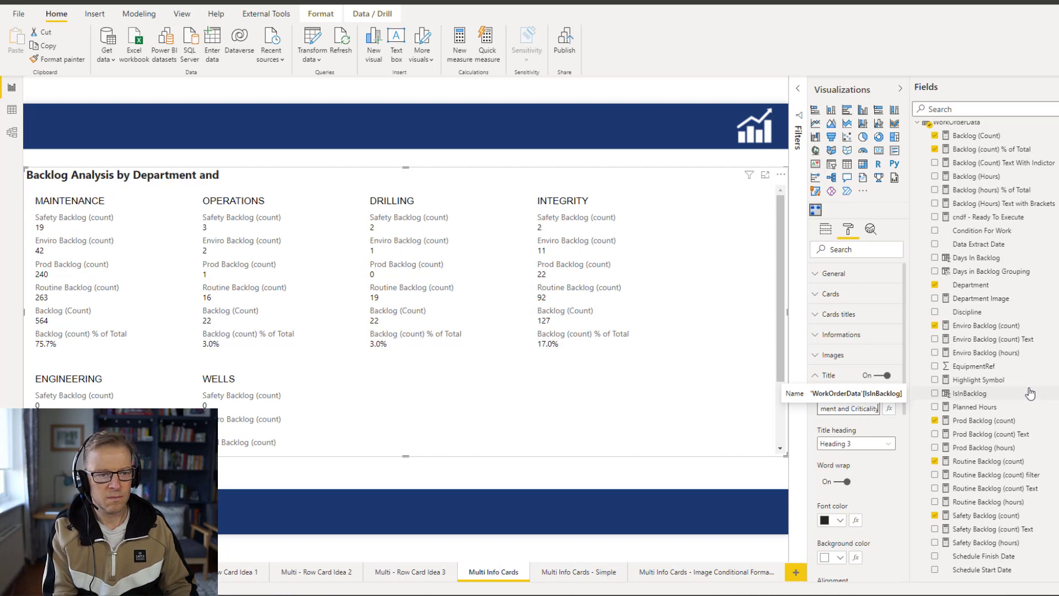
- Rename the Safety, Enviro and Prod backlog count fields in the cards visual to Safety, Enviro and Prod
click(825, 230)
double_click(831, 298)
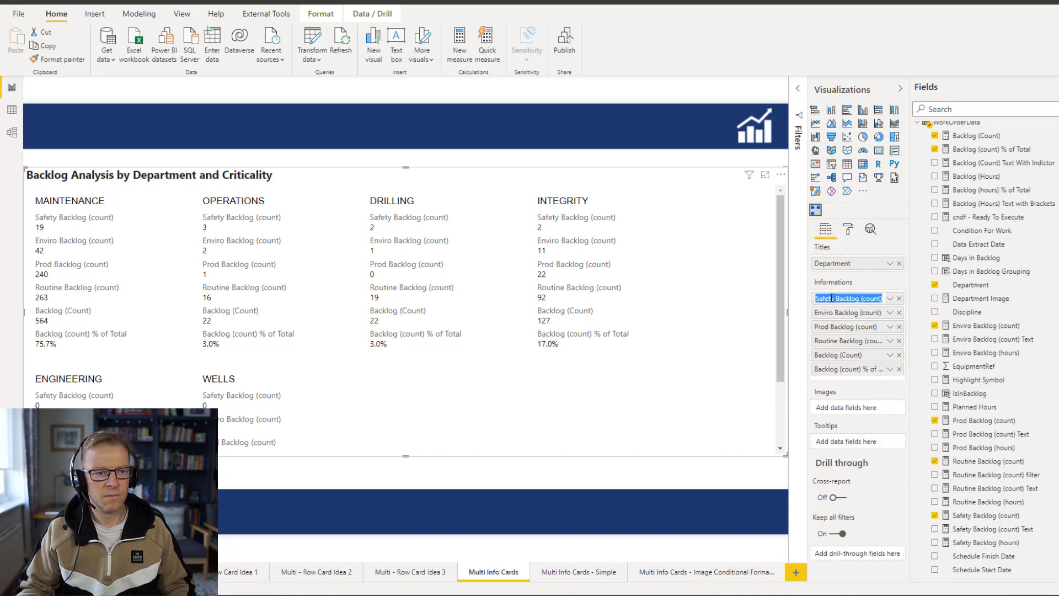
text(Safety)
key(Return)
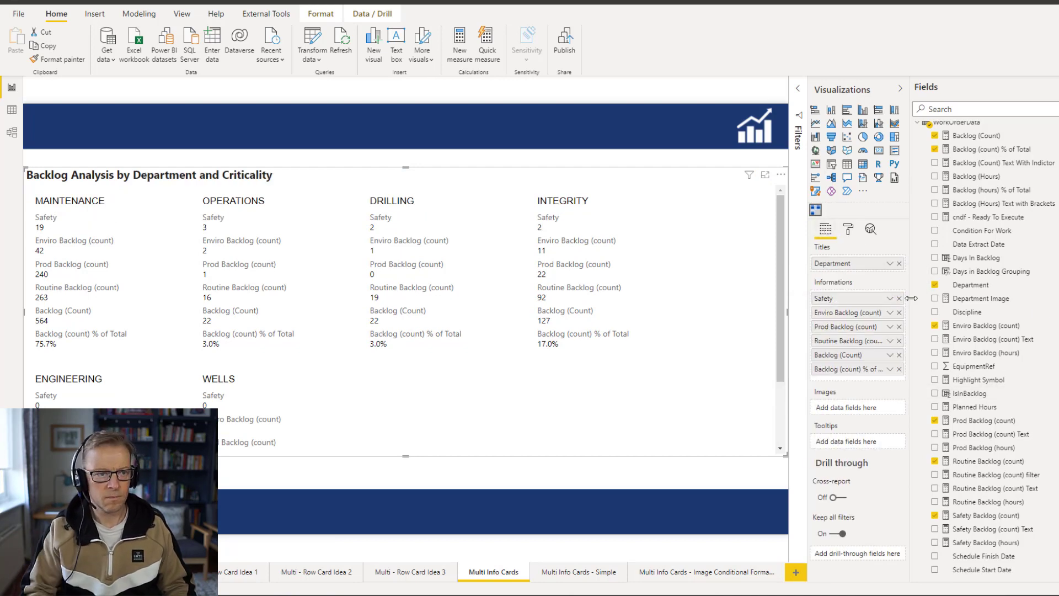
double_click(841, 312)
text(Enviro)
key(Return)
double_click(854, 326)
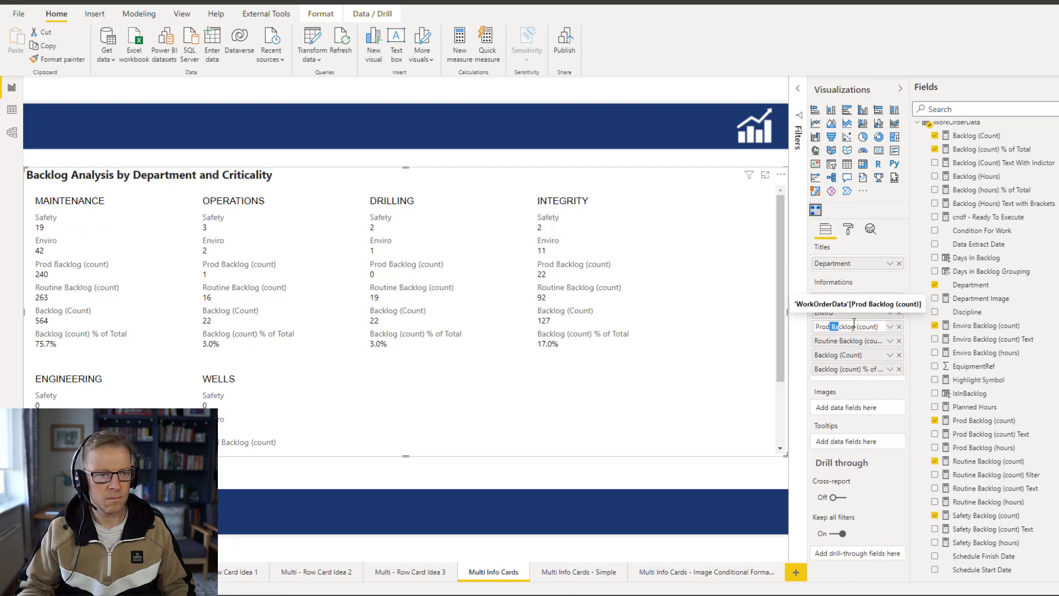
text(Prod)
key(Return)
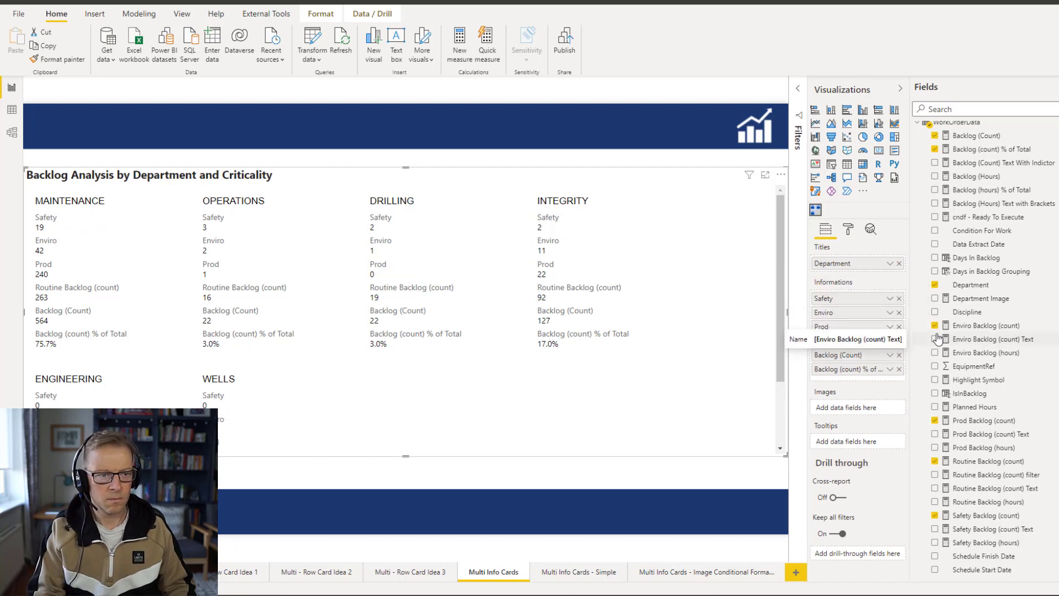
- Rename the Backlog (Count) and Backlog (count) % of Total fields in the cards visual to Total Backlog and % of Total
double_click(838, 355)
text(Total backlog)
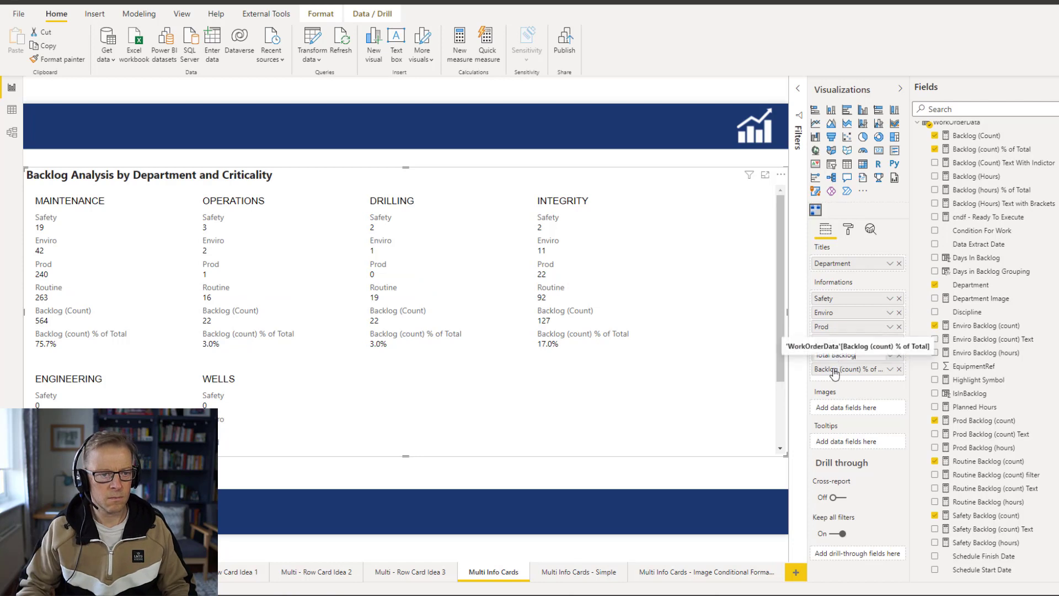
key(Return)
double_click(834, 370)
key(End)
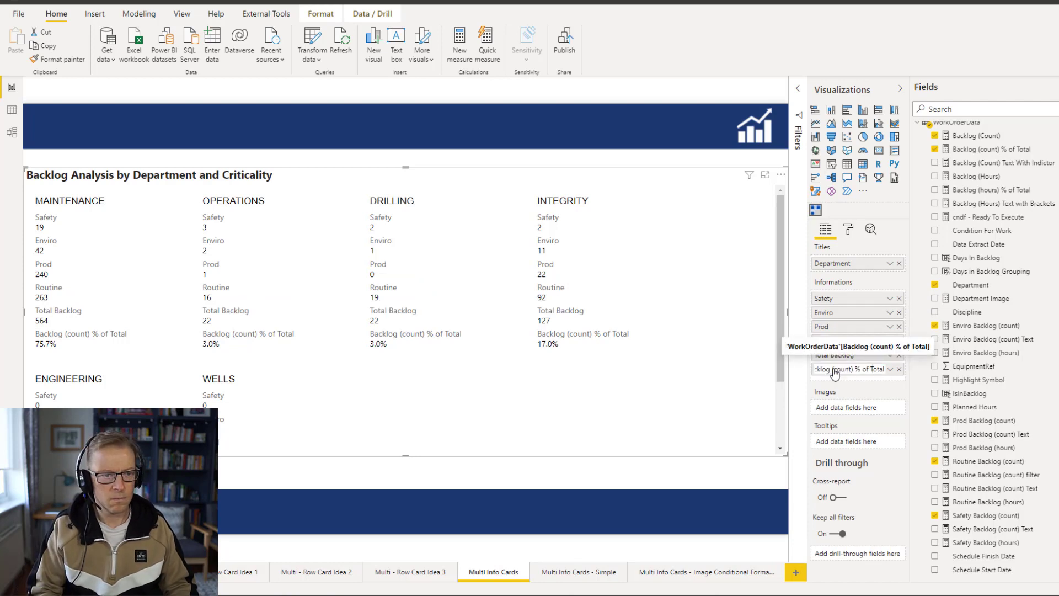
key(Home)
key(Delete)
key(Delete)
key(Delete)
key(Delete)
key(Delete)
key(Delete)
key(Delete)
key(Delete)
key(Delete)
key(Delete)
key(Delete)
key(Delete)
key(Delete)
key(Delete)
key(Delete)
key(Delete)
key(Return)
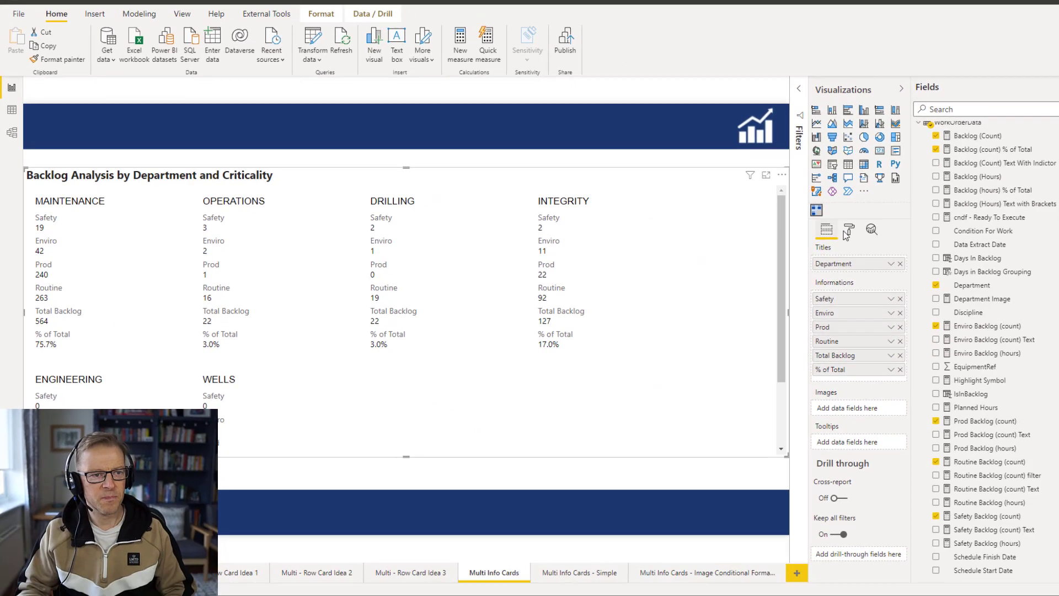
- Set the card width of the department cards visual to 210
click(848, 230)
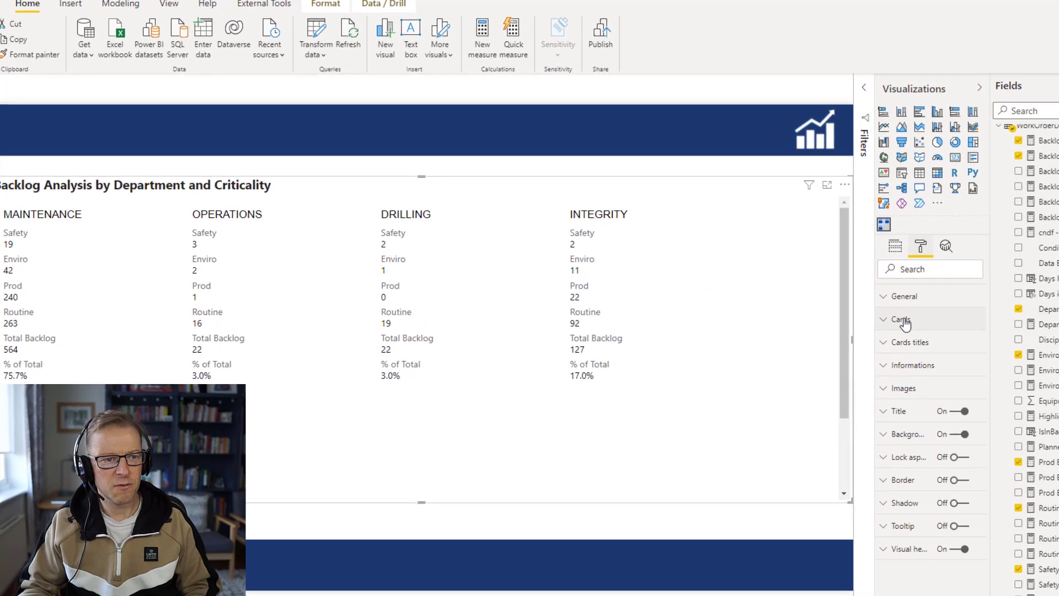
click(907, 299)
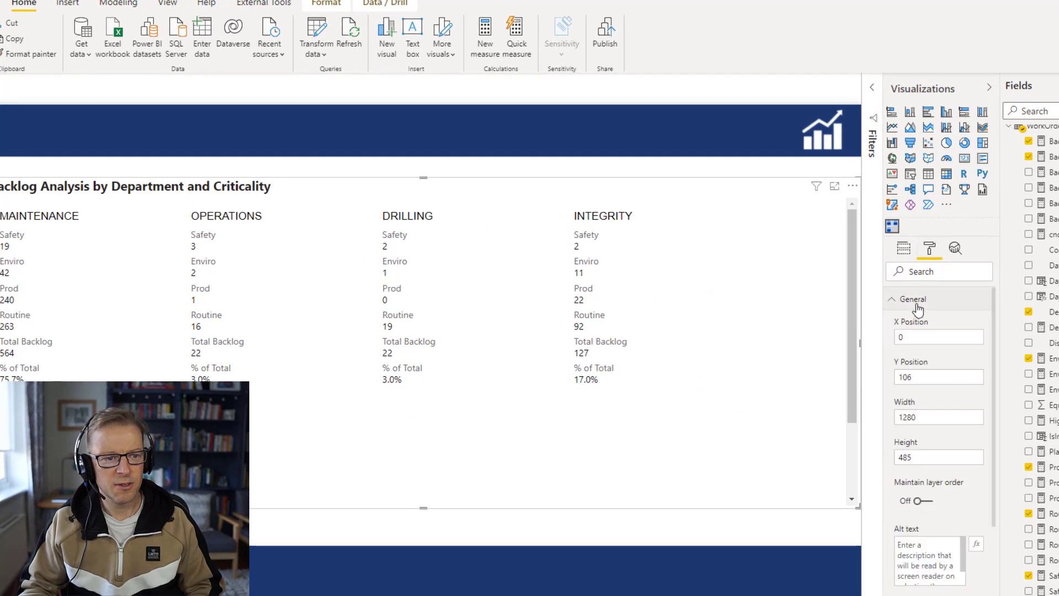
click(917, 307)
click(918, 323)
double_click(905, 362)
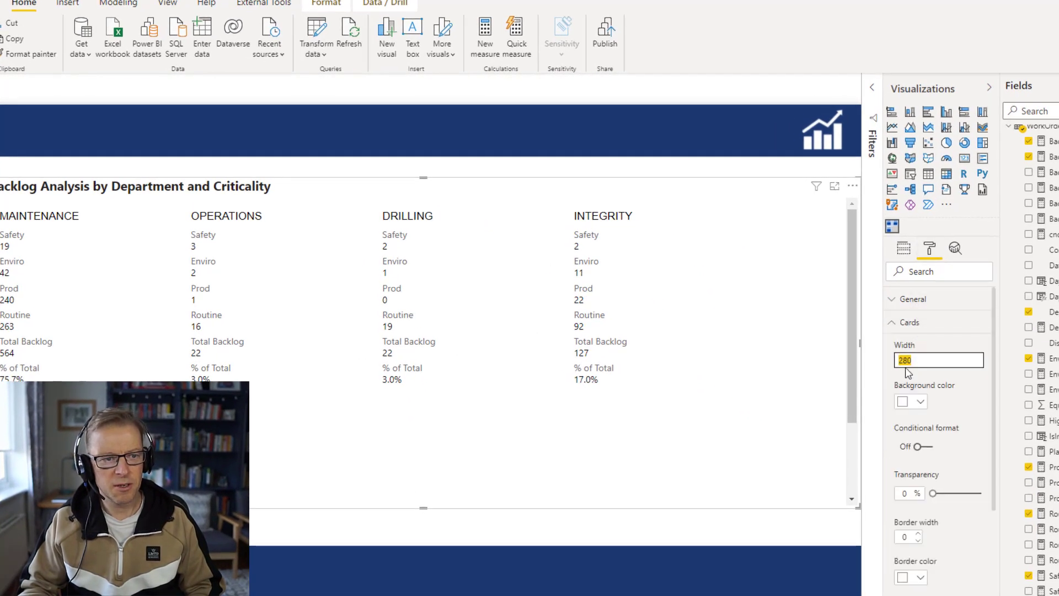
text(210)
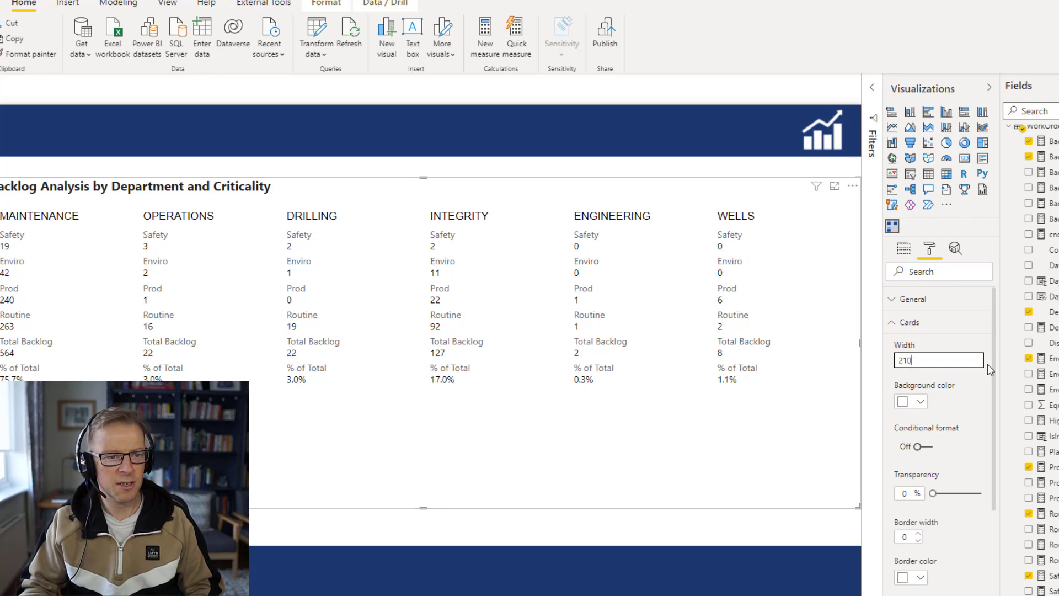
- Give the department cards a border width of 1 and a border radius of 4
scroll(992, 364, down, 2)
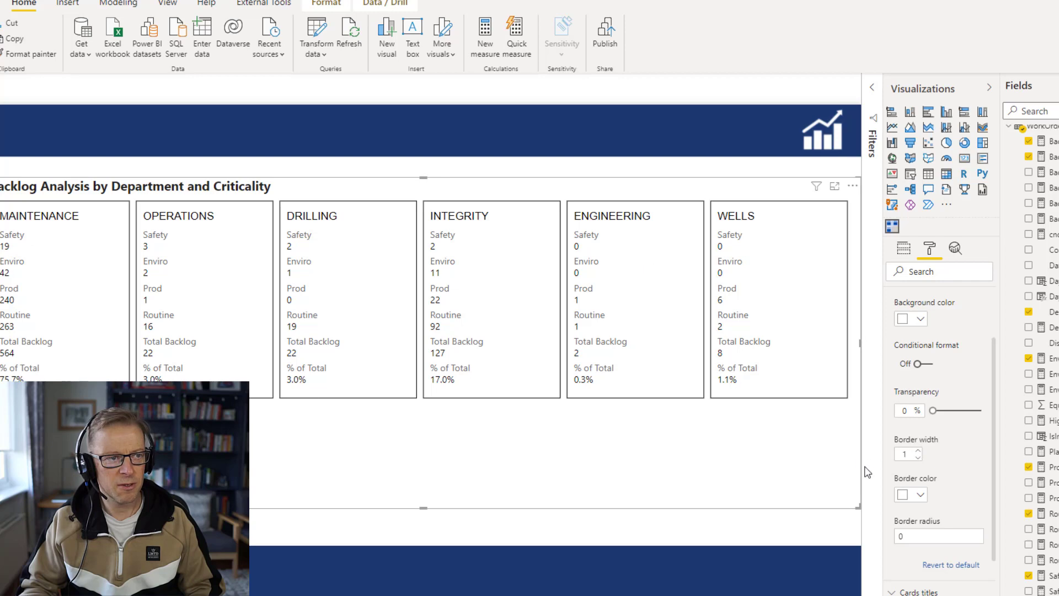
click(932, 536)
key(BackSpace)
text(4)
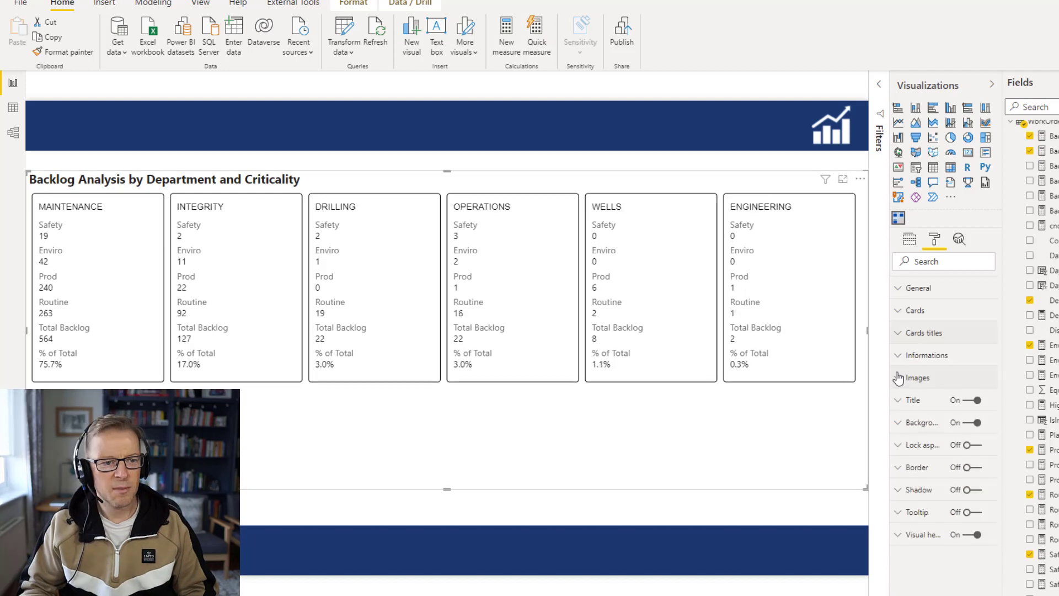
- Review the visual's image options and the Image URL column of the Image Locations Basic table in the data view
click(917, 377)
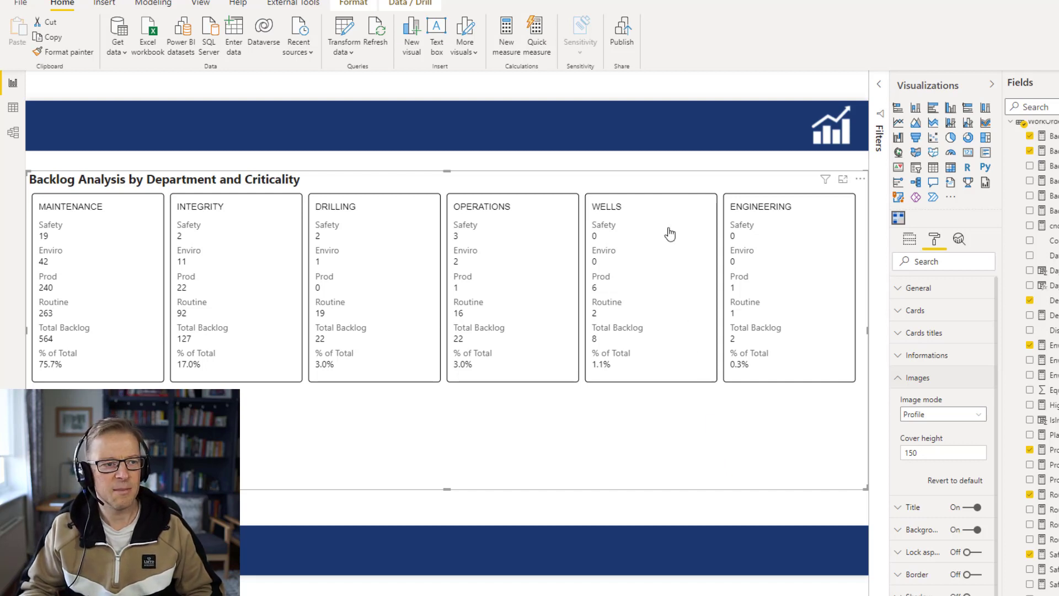
click(14, 110)
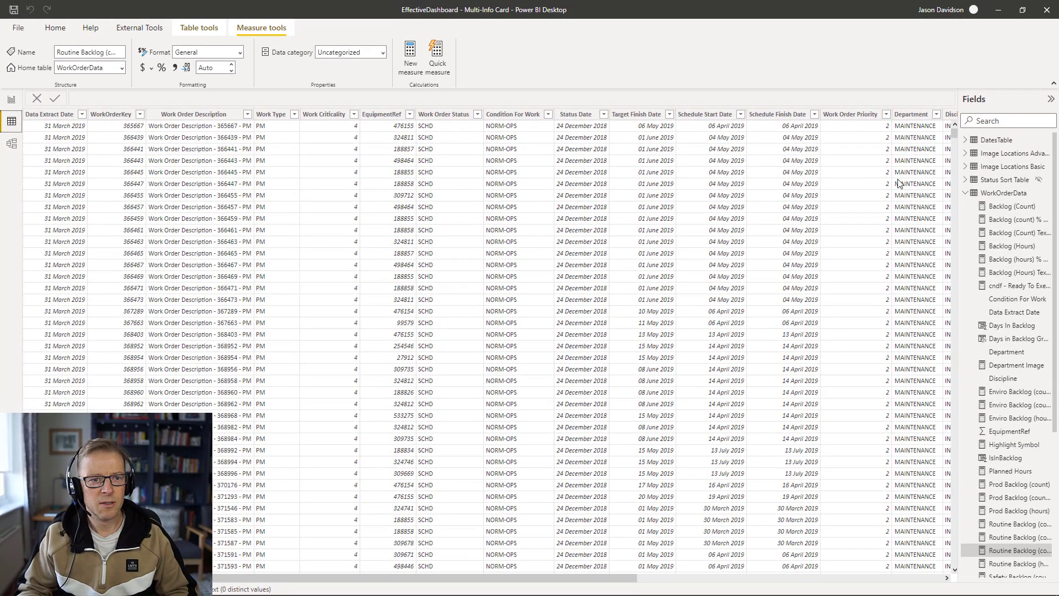
click(916, 166)
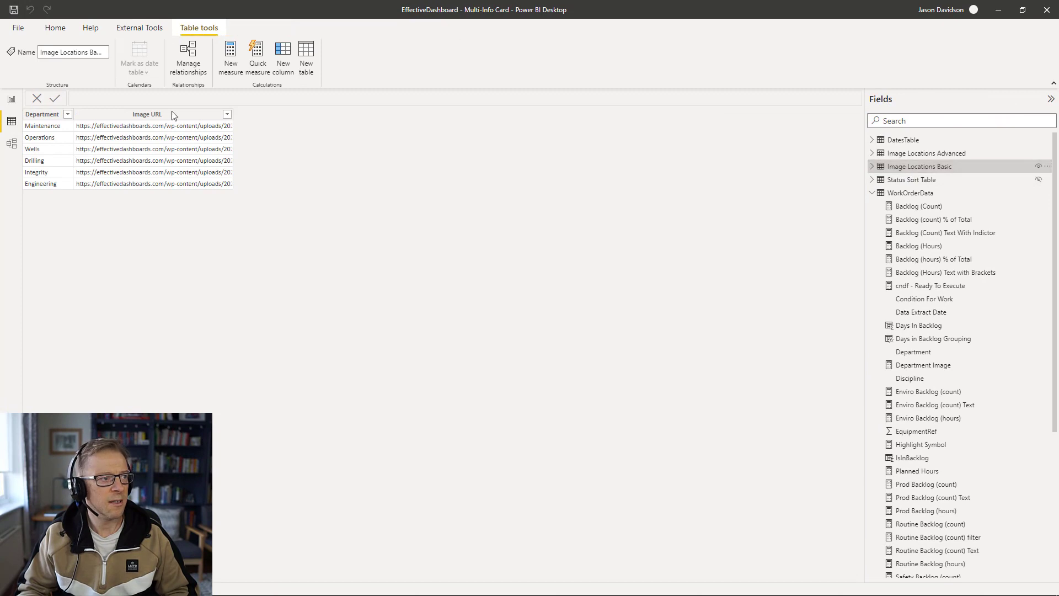
drag(234, 114, 374, 121)
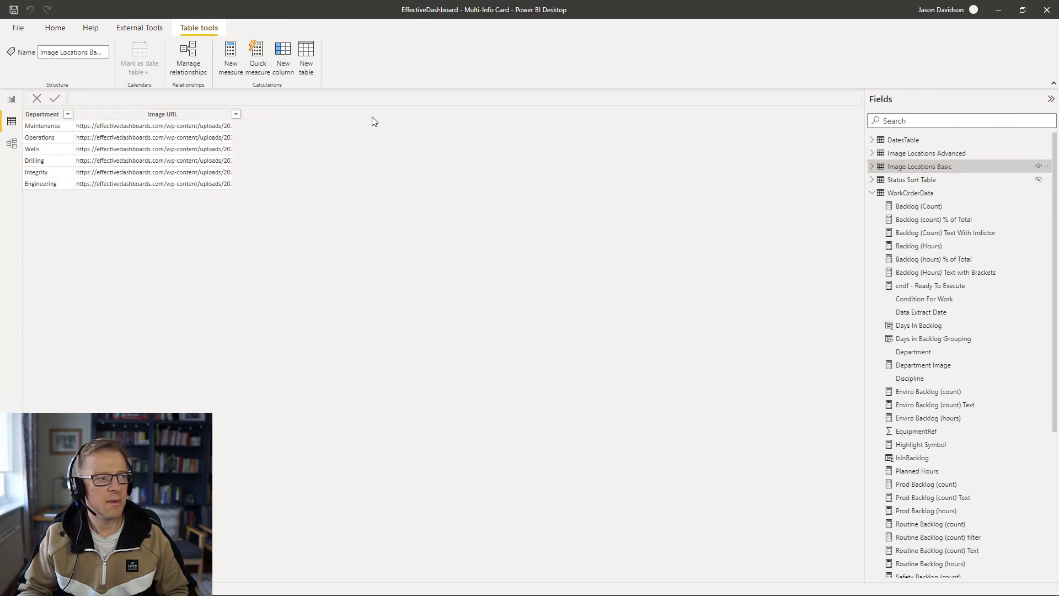
click(170, 153)
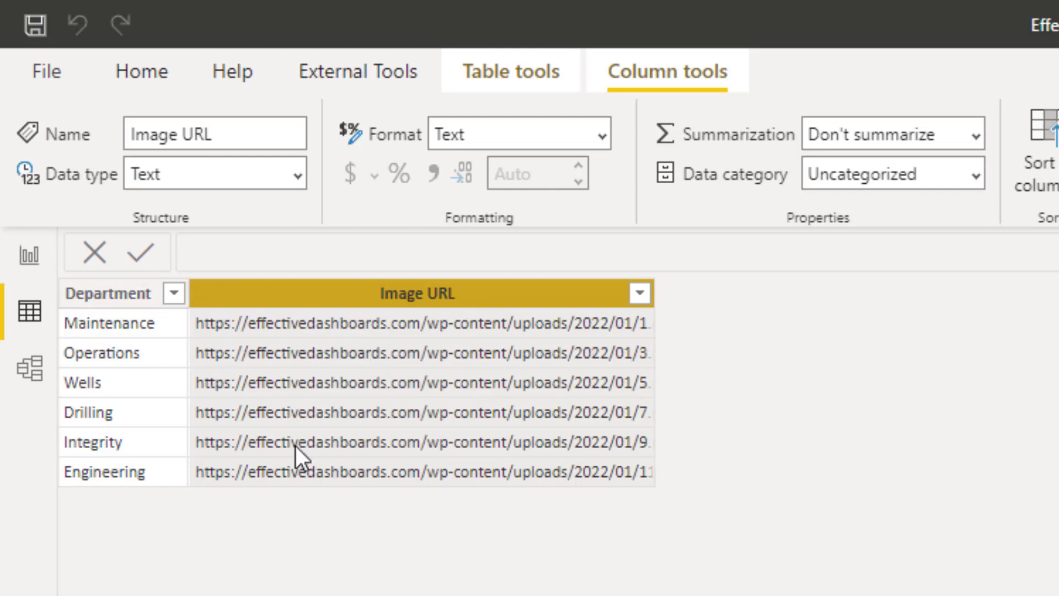
- Inspect the relationship between Image Locations Basic and WorkOrderData in the model diagram, moving the basic table aside, and return to the report
click(29, 368)
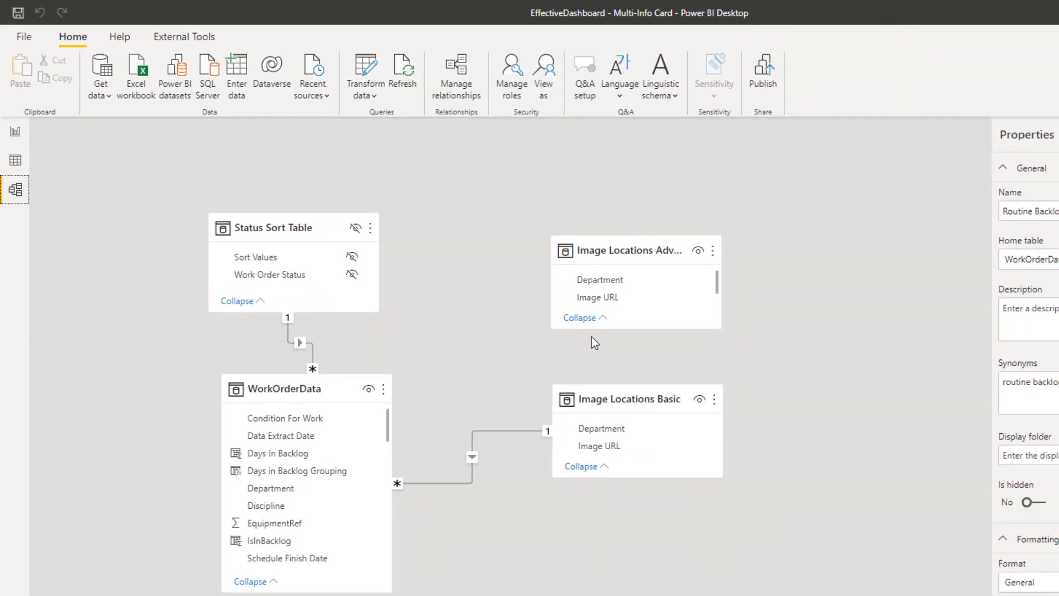
drag(611, 393, 683, 393)
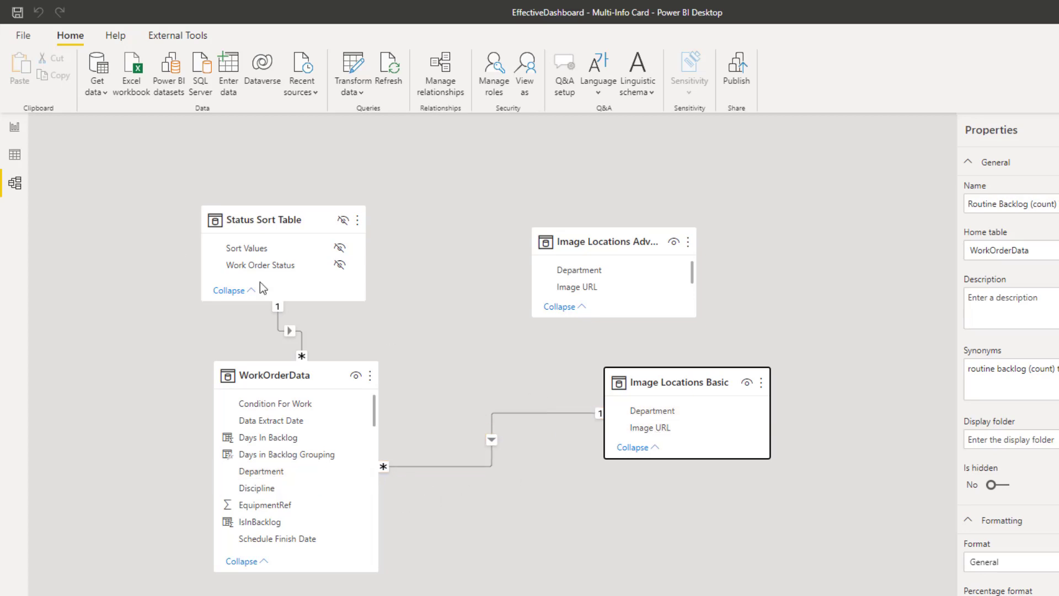
click(15, 128)
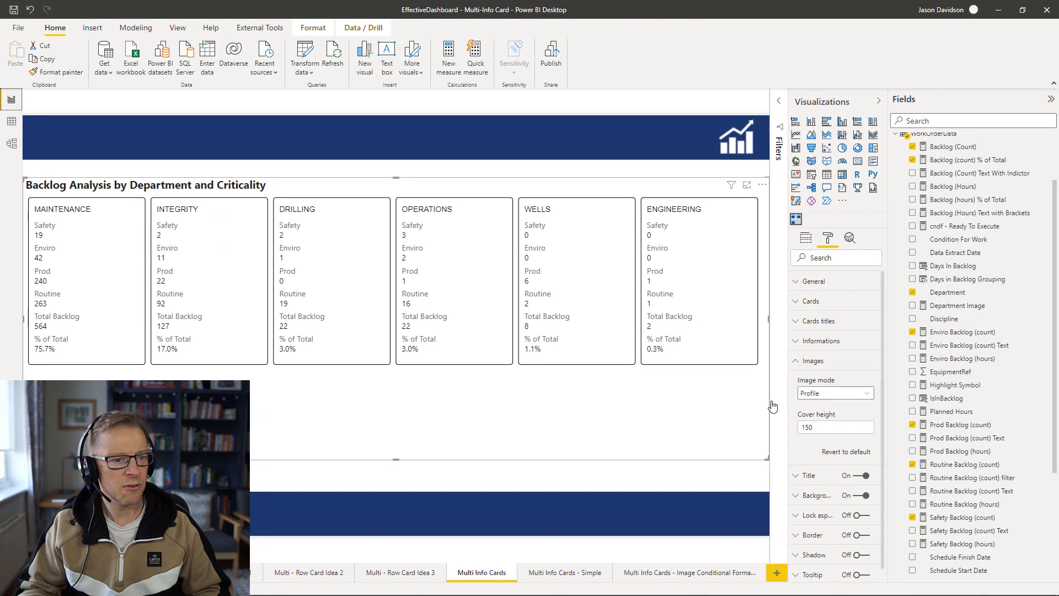
- Use Image URL from Image Locations Basic as the cards' image and replace the title field with that table's Department
click(837, 384)
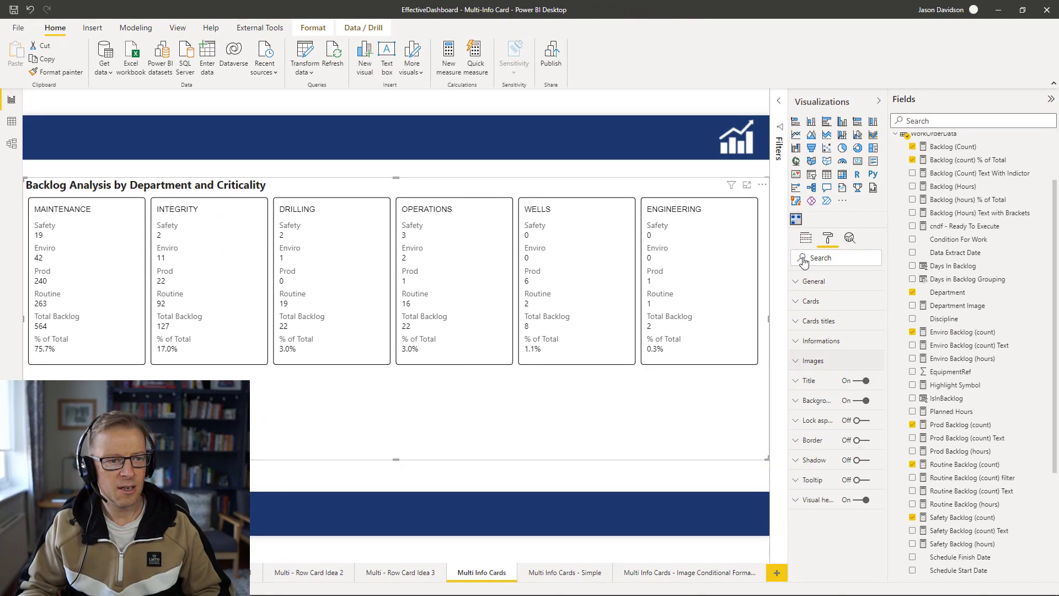
click(806, 239)
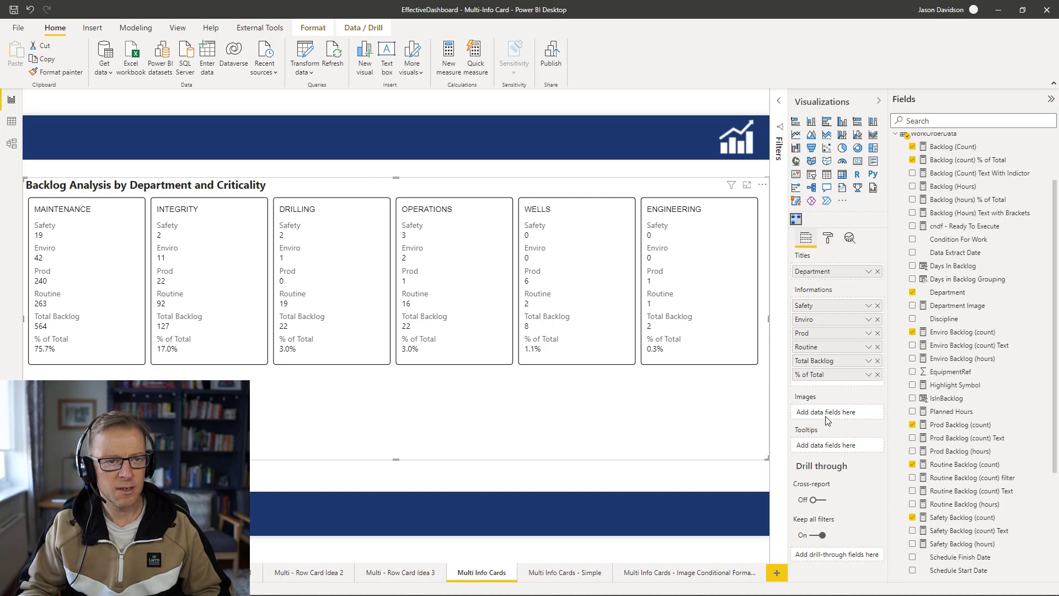
scroll(973, 353, up, 3)
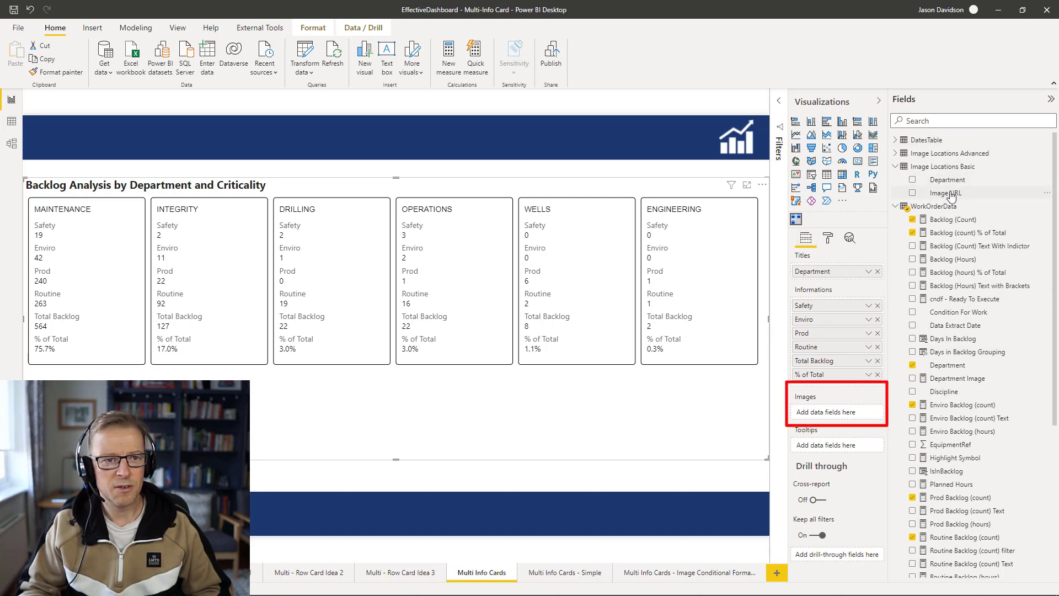
drag(951, 196, 835, 418)
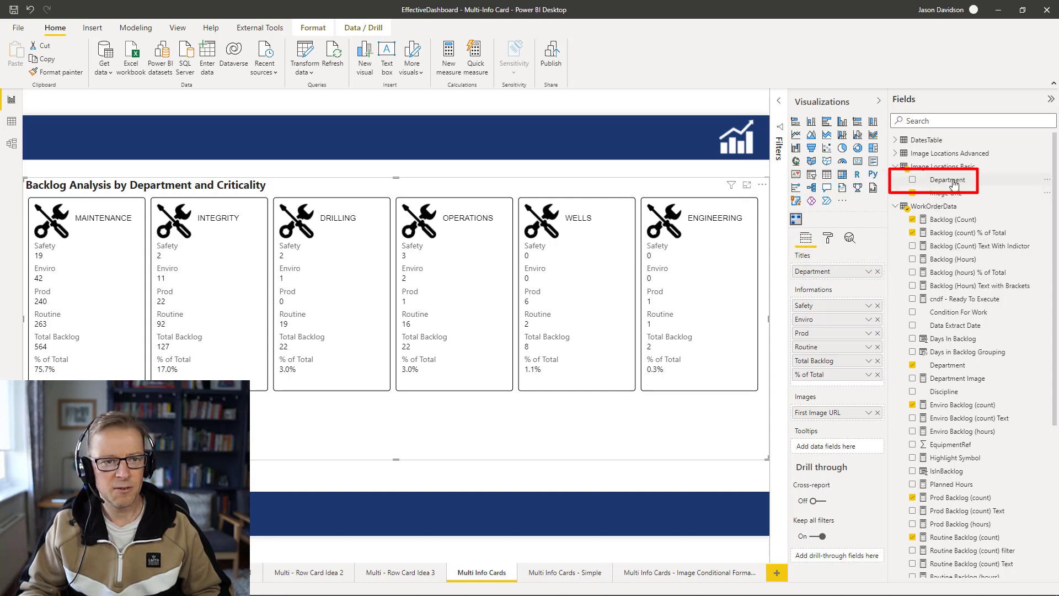
drag(938, 180, 835, 272)
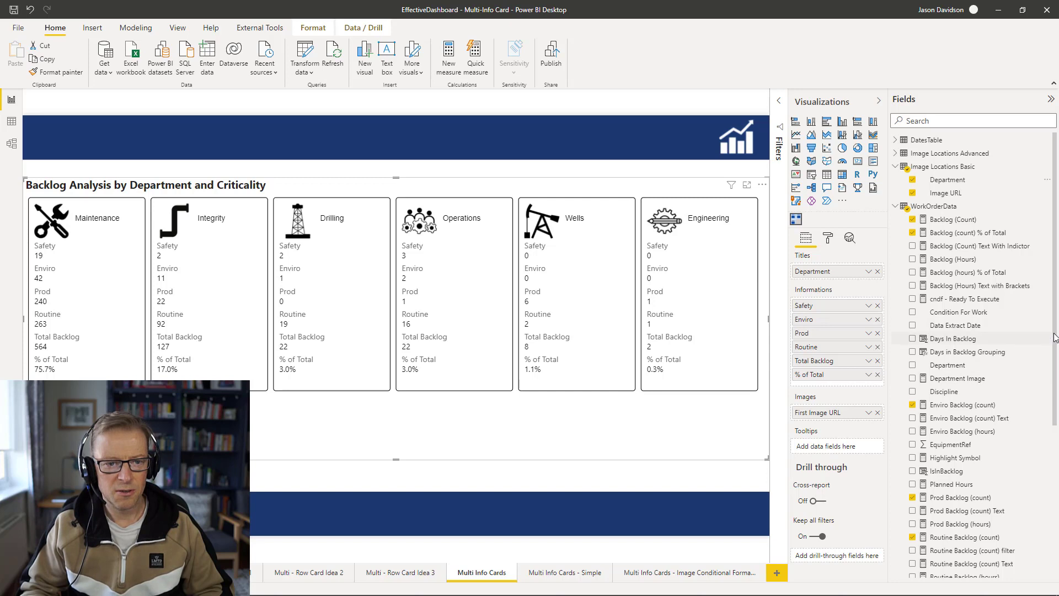
- Examine the DAX formula of the txtBacklog Message measure, in particular its UNICHAR(10) parts
scroll(1055, 338, down, 6)
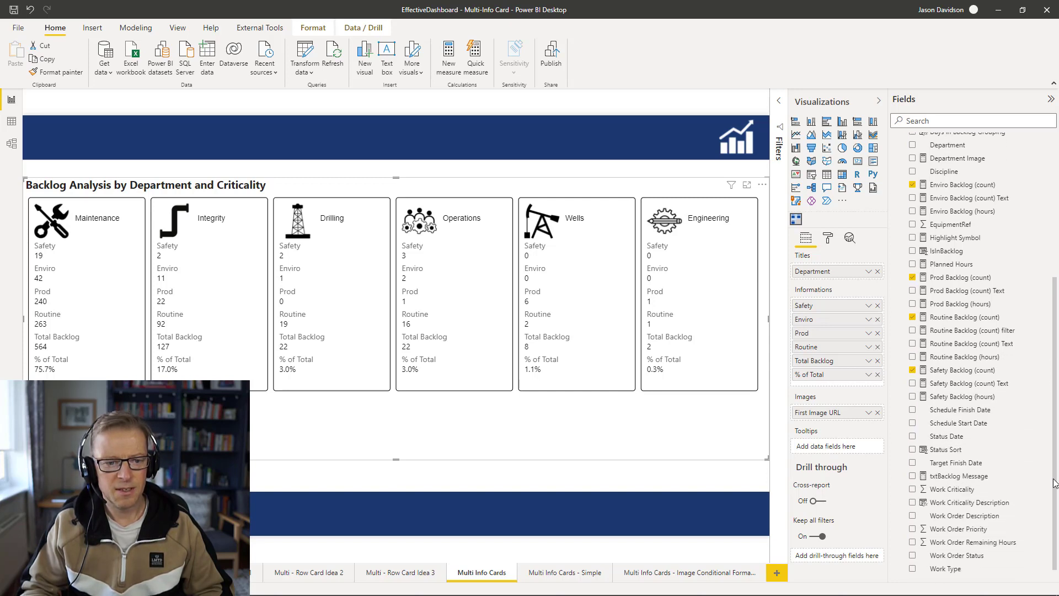
click(945, 467)
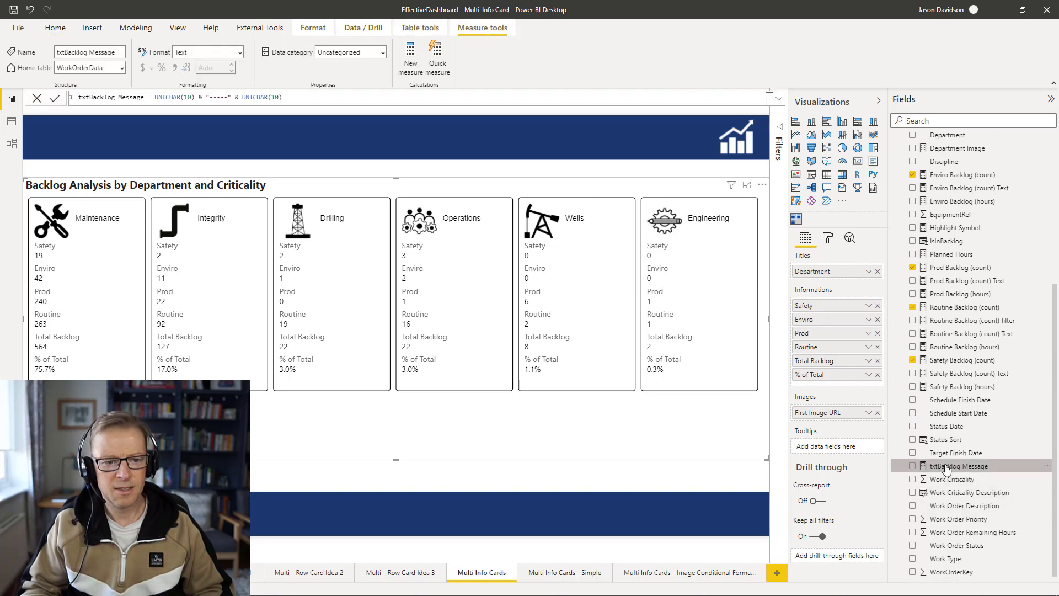
click(297, 98)
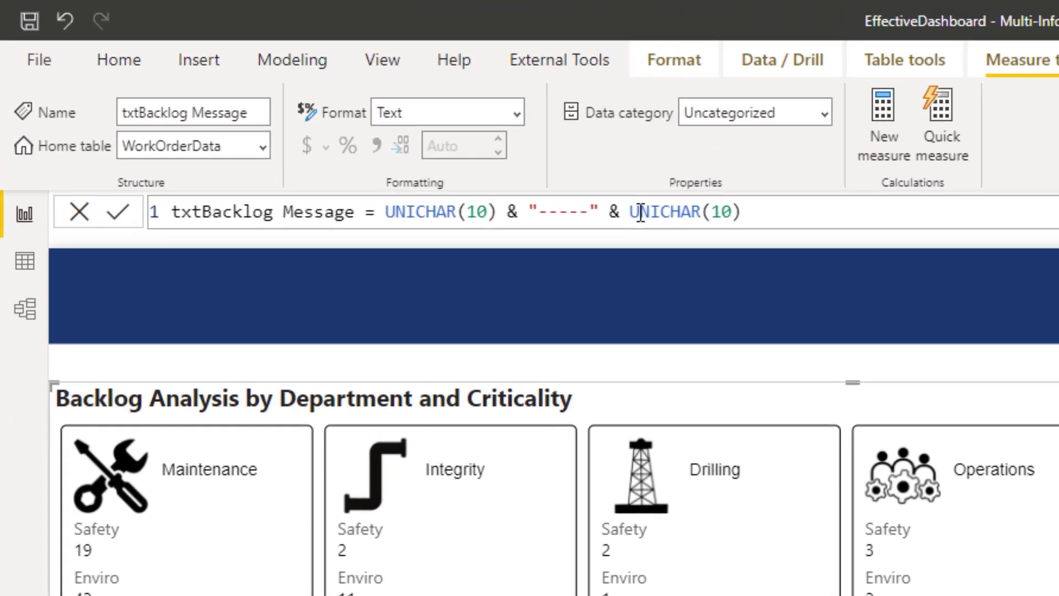
click(1053, 212)
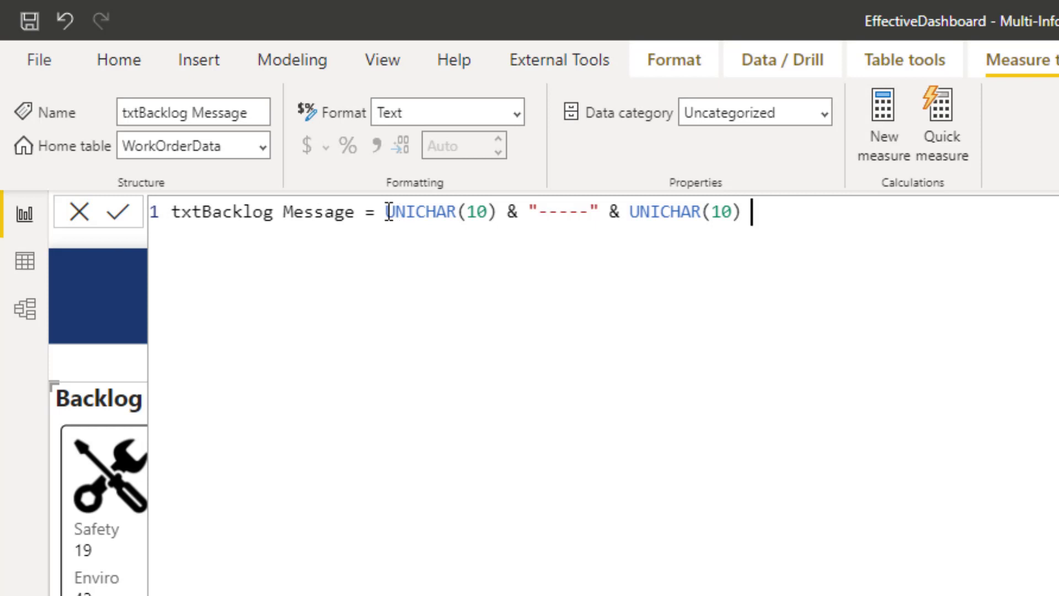
drag(386, 212, 498, 212)
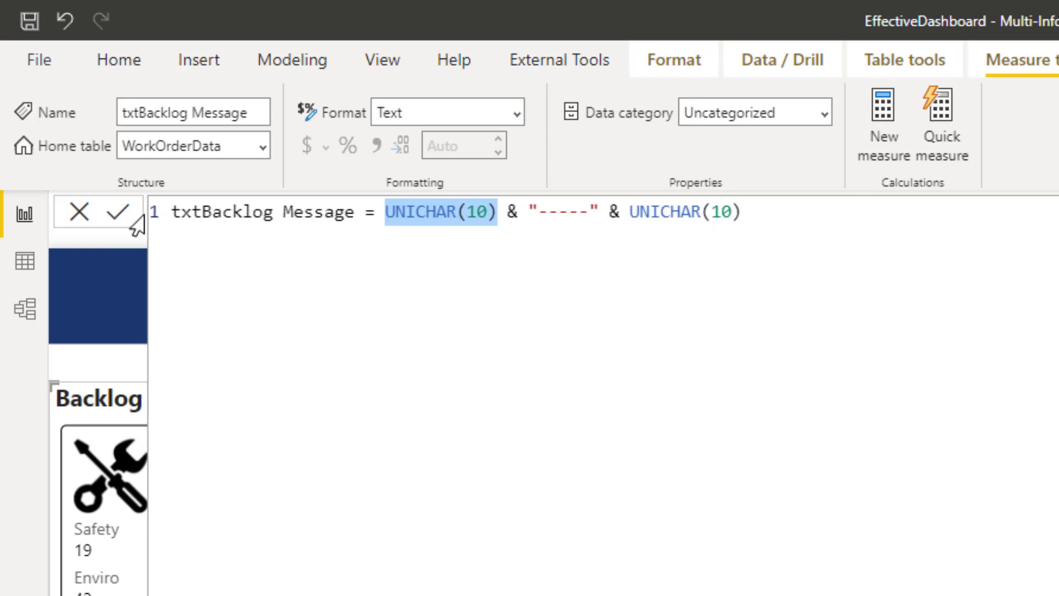
click(116, 220)
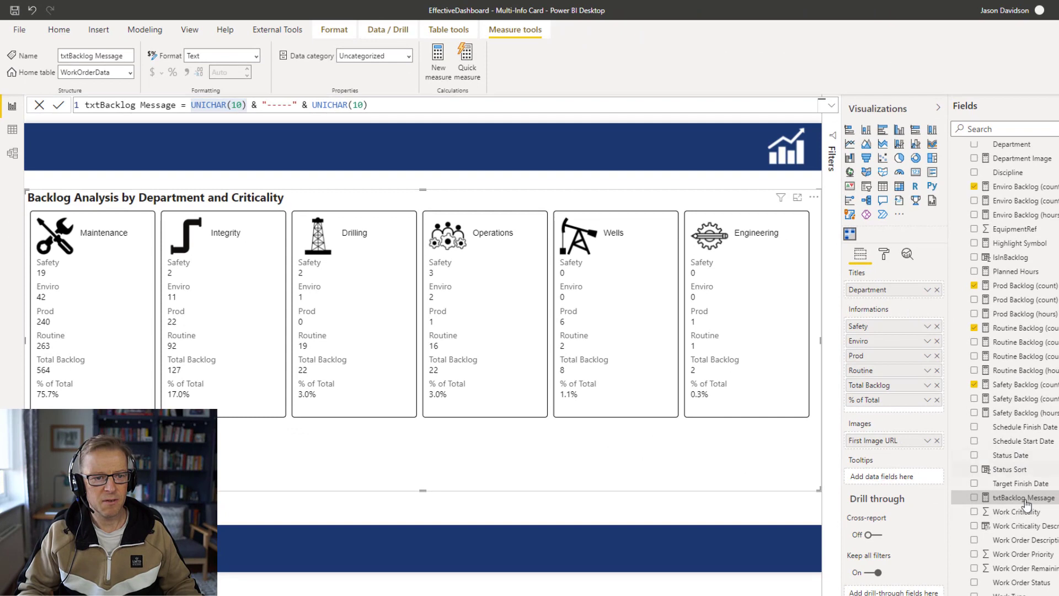
- Add the txtBacklog Message measure as the first information field of the cards and rename it Backlog Summary
drag(1026, 502, 888, 327)
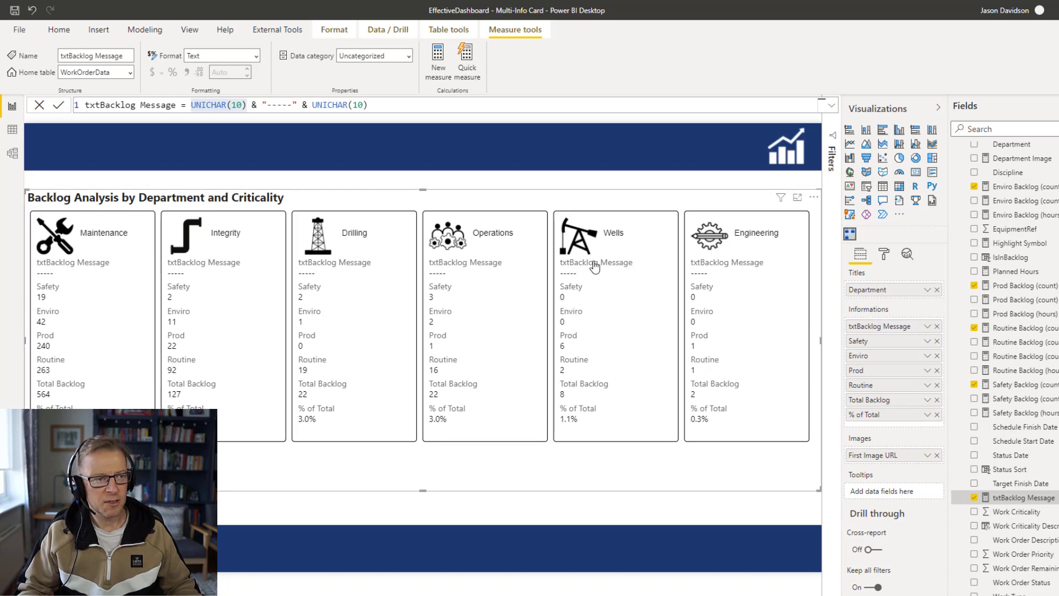
double_click(895, 329)
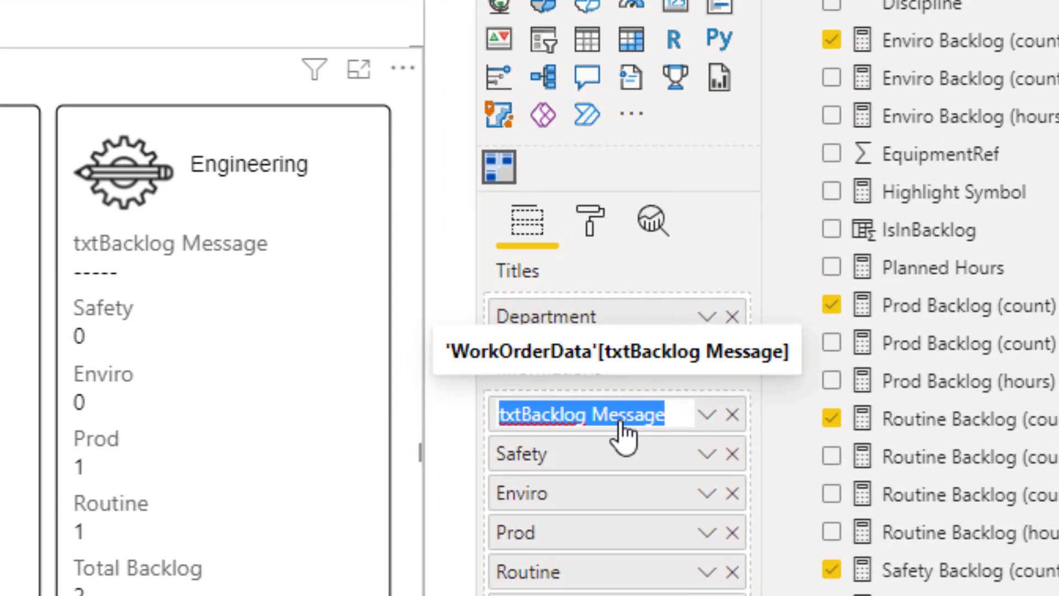
text(Backlo)
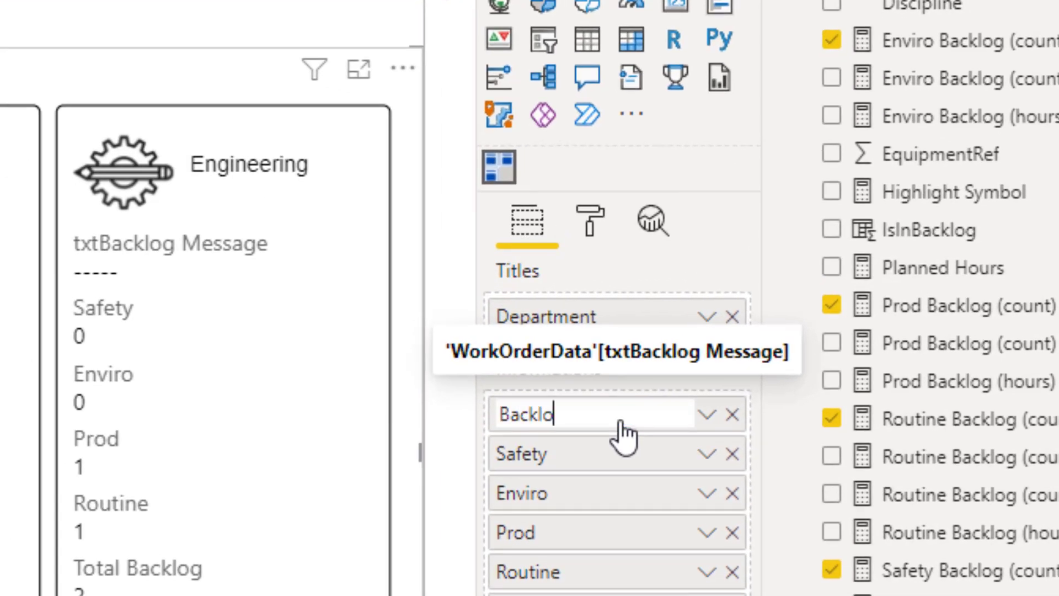
text(g Summary)
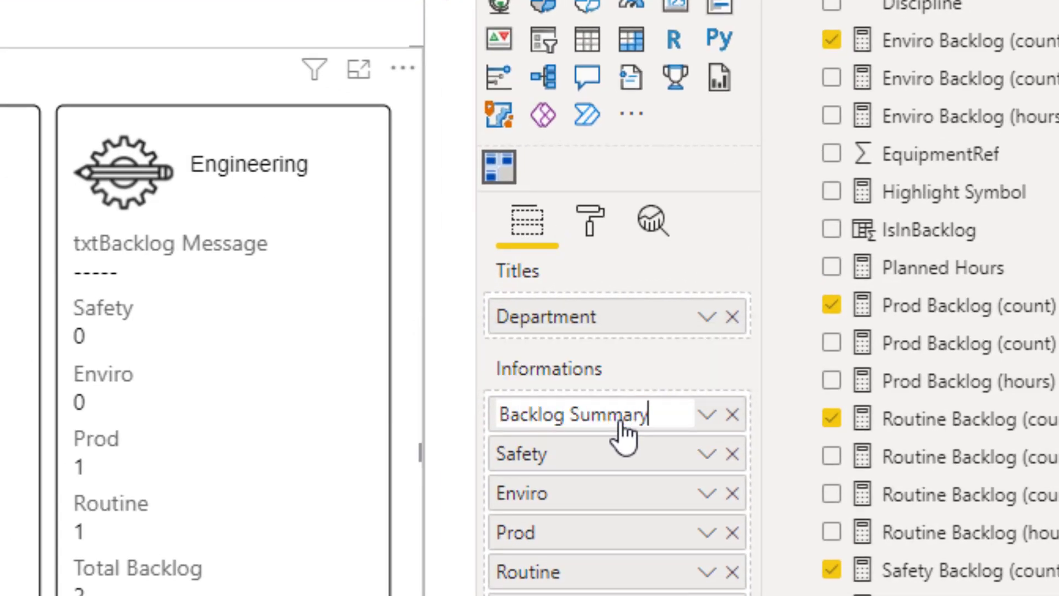
key(Return)
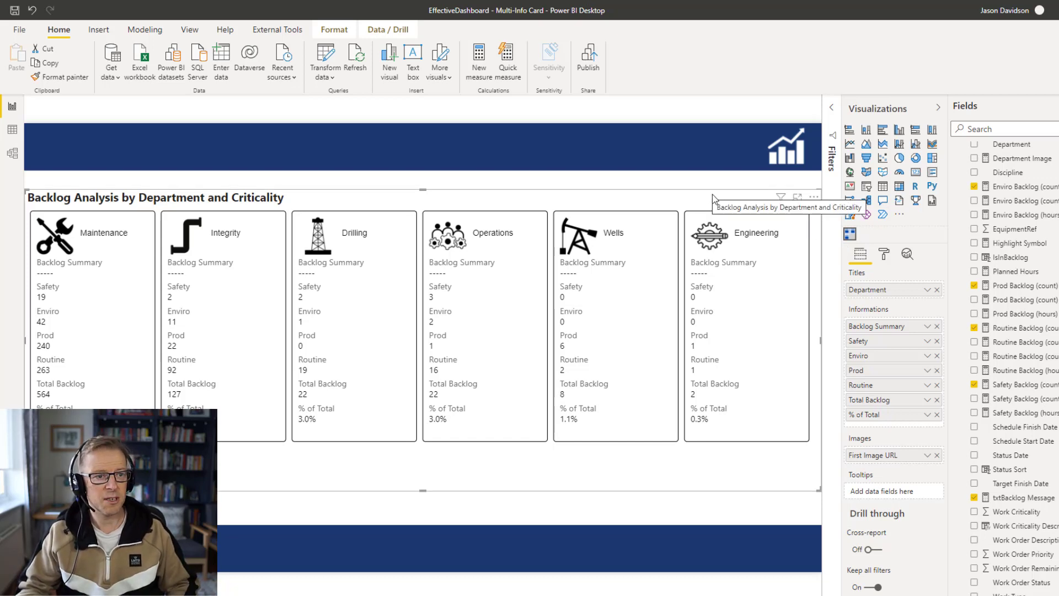
- Turn on conditional format for the cards and apply a white-to-red gradient based on Safety Backlog (count), from lowest to highest value
click(884, 255)
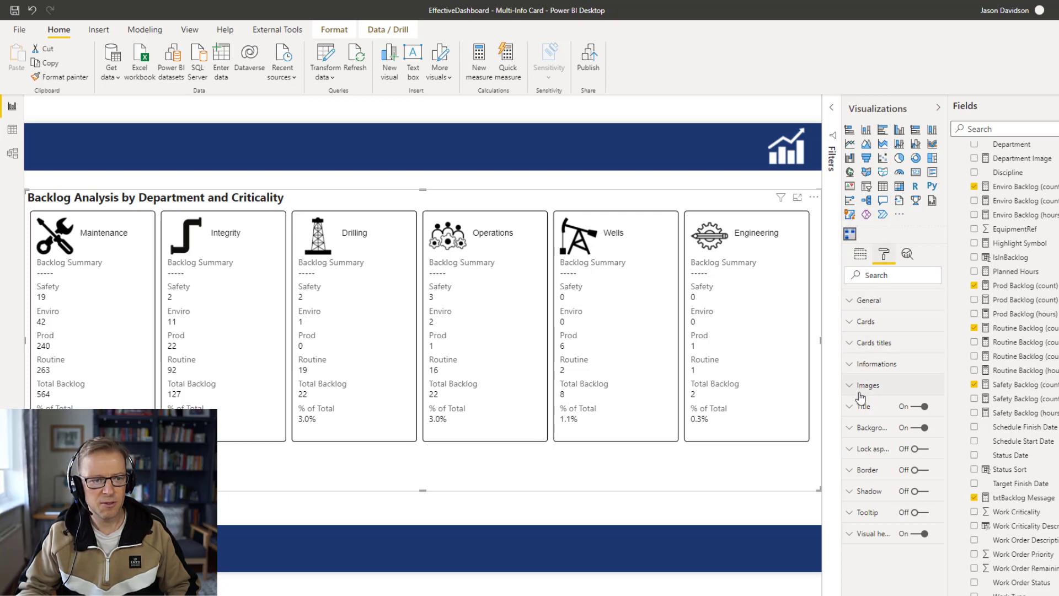
click(863, 329)
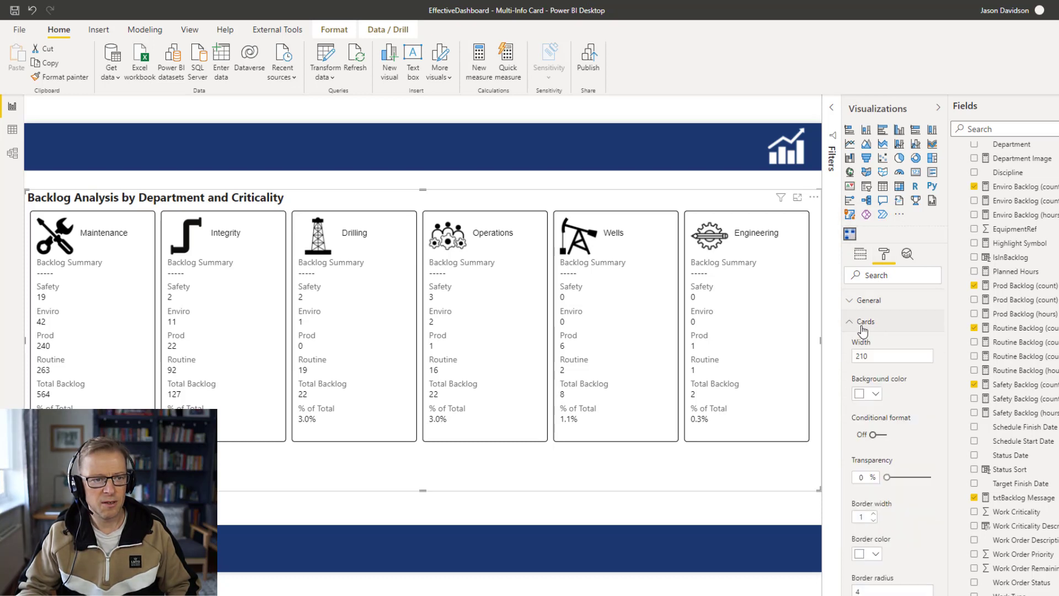
click(875, 436)
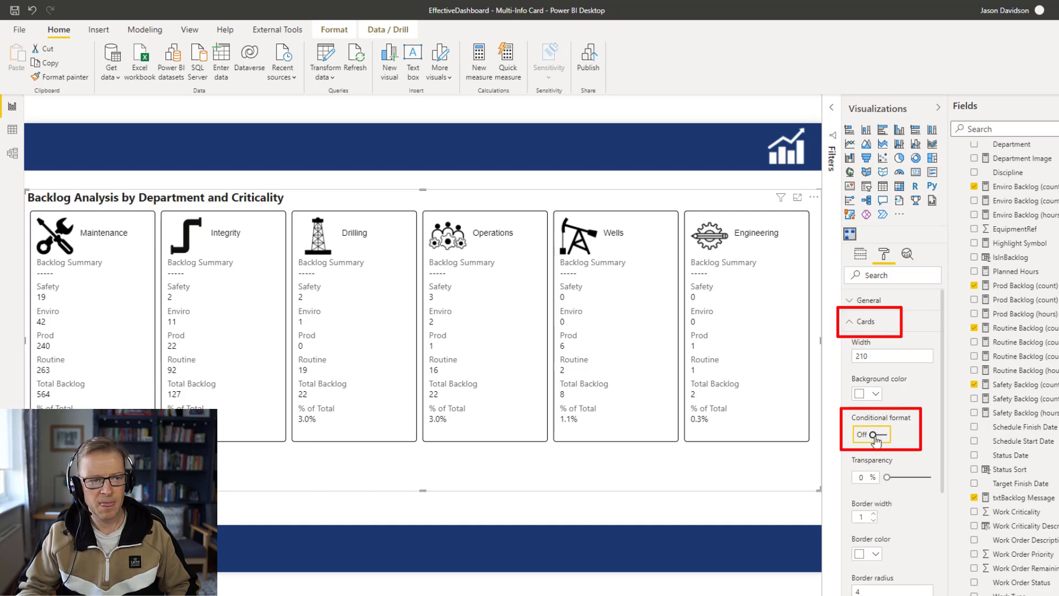
click(855, 324)
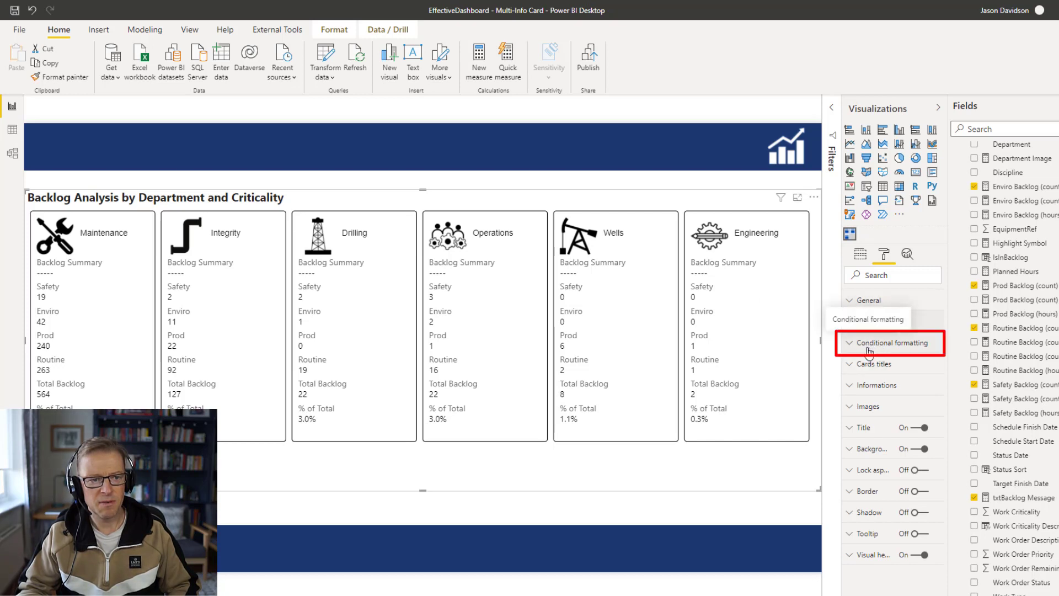
click(851, 347)
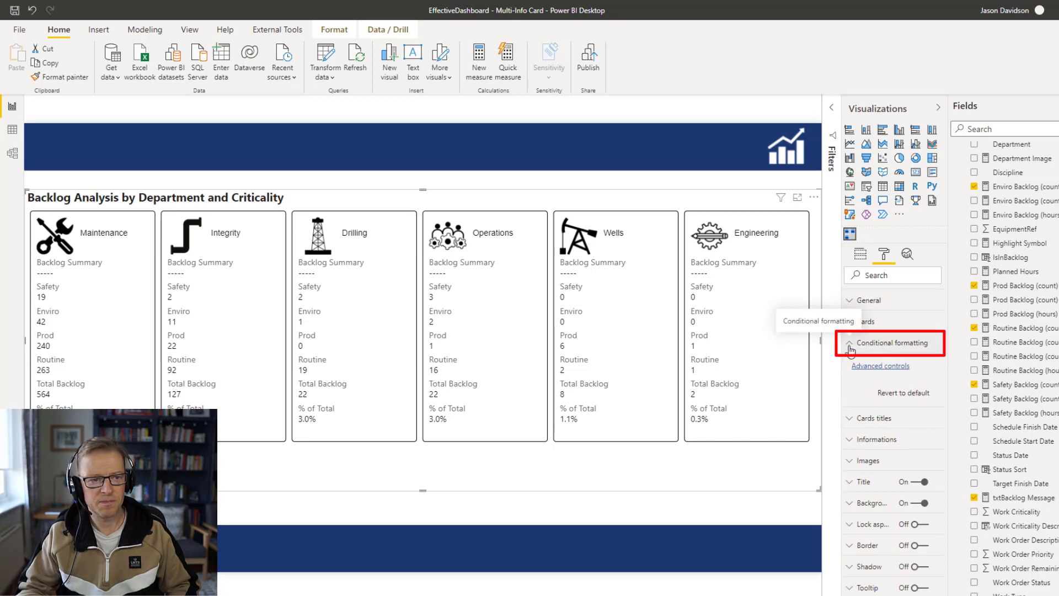
click(883, 367)
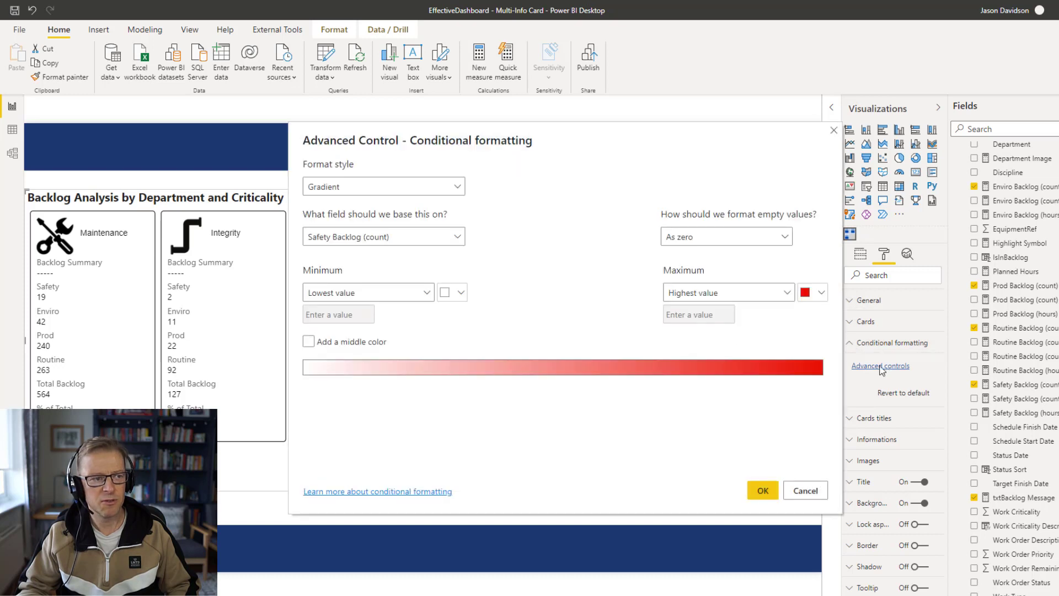
click(335, 189)
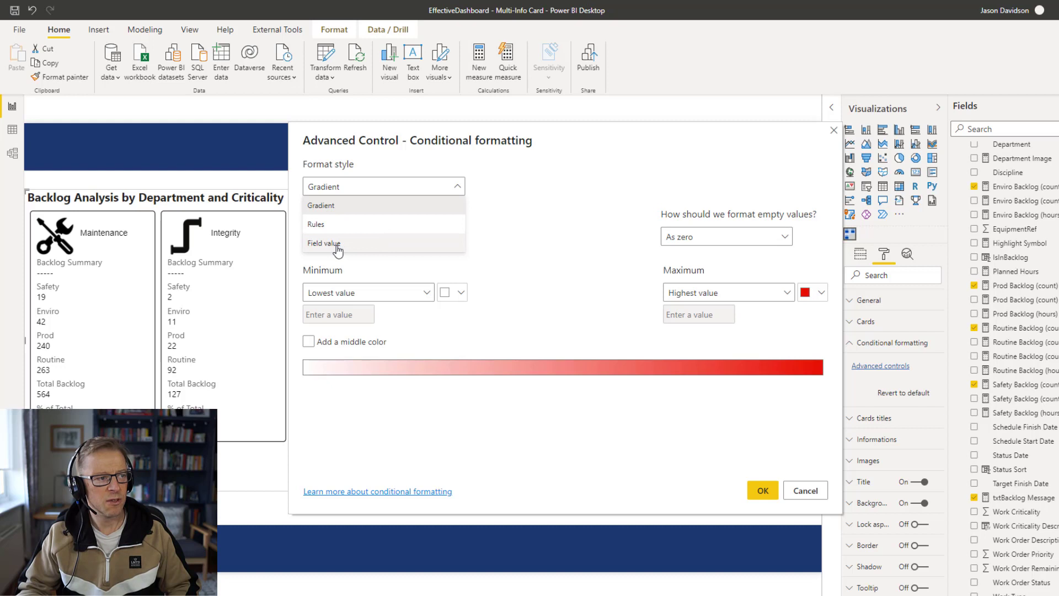
click(318, 210)
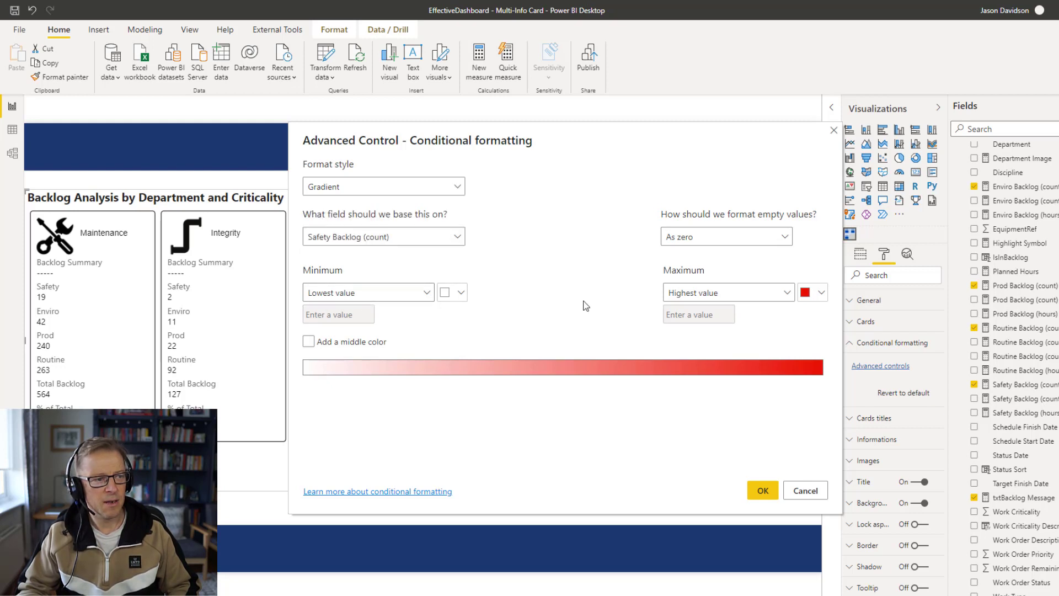
click(763, 490)
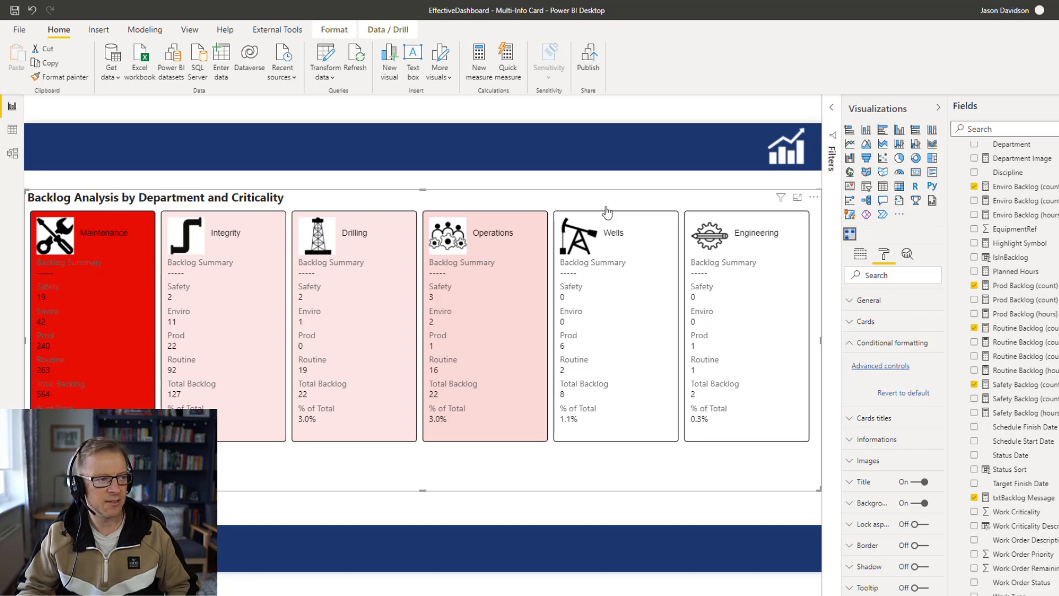
- Revert the cards' conditional formatting to default and turn the cards' conditional format off
click(879, 365)
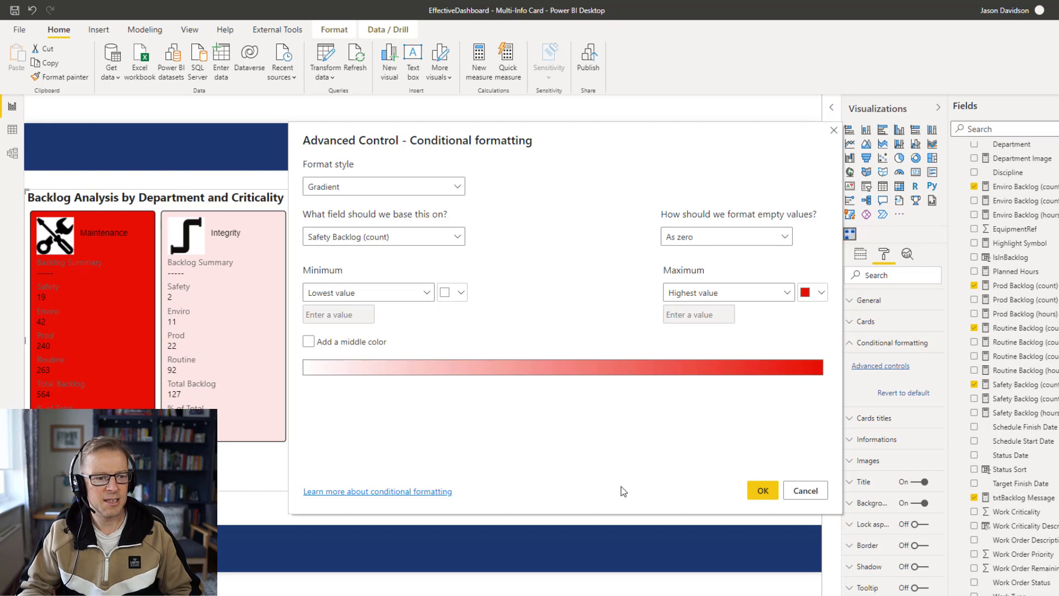
click(806, 490)
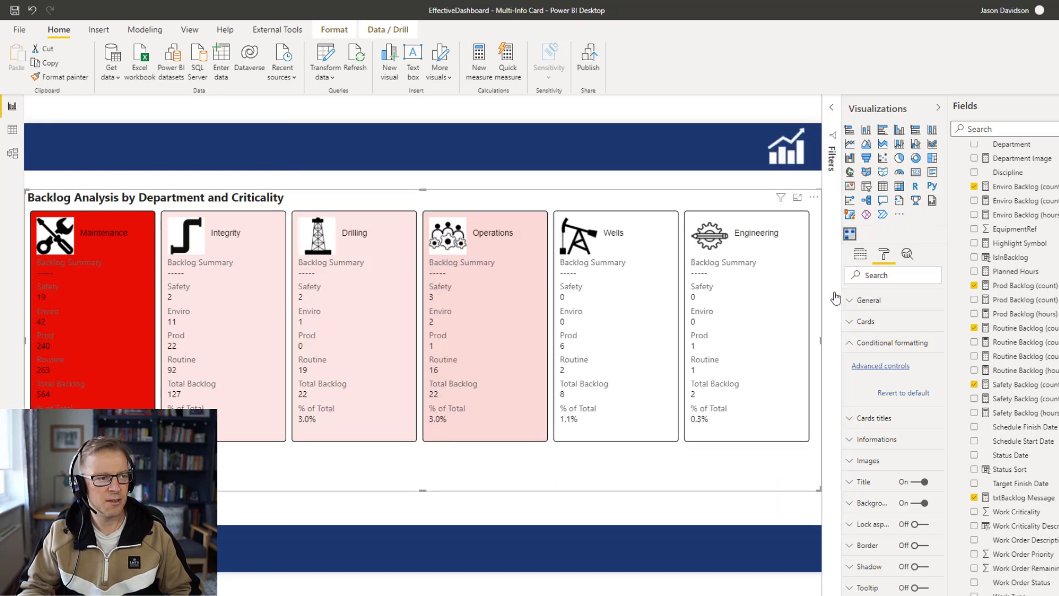
click(888, 391)
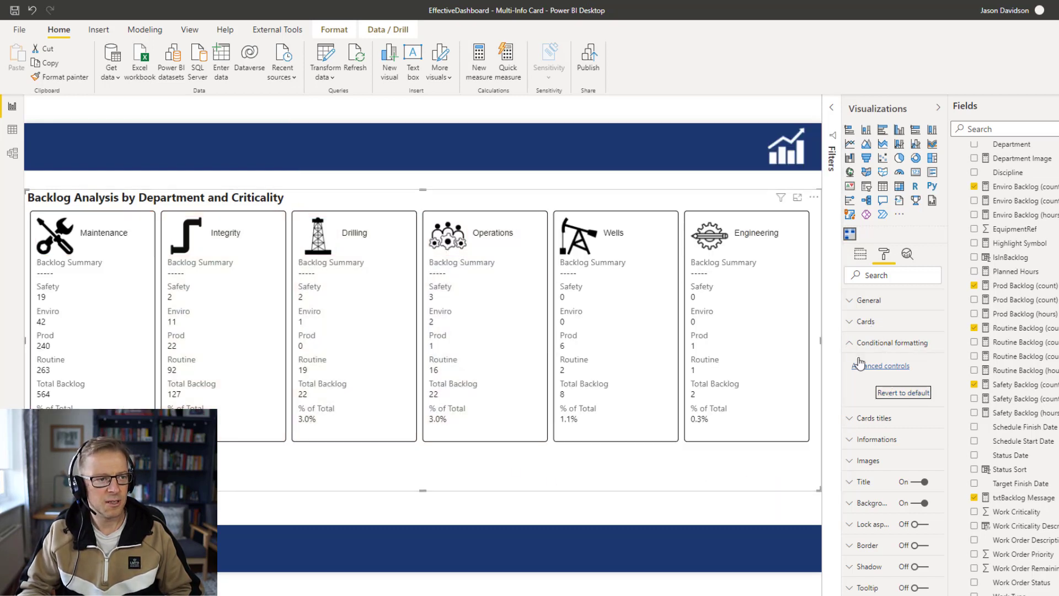
click(849, 342)
click(847, 323)
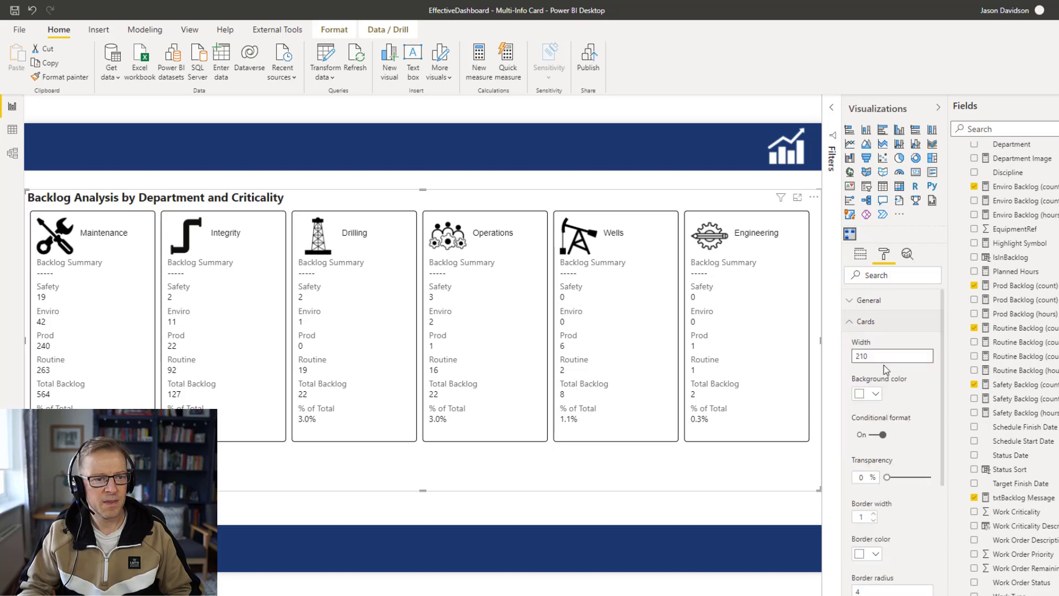
click(849, 322)
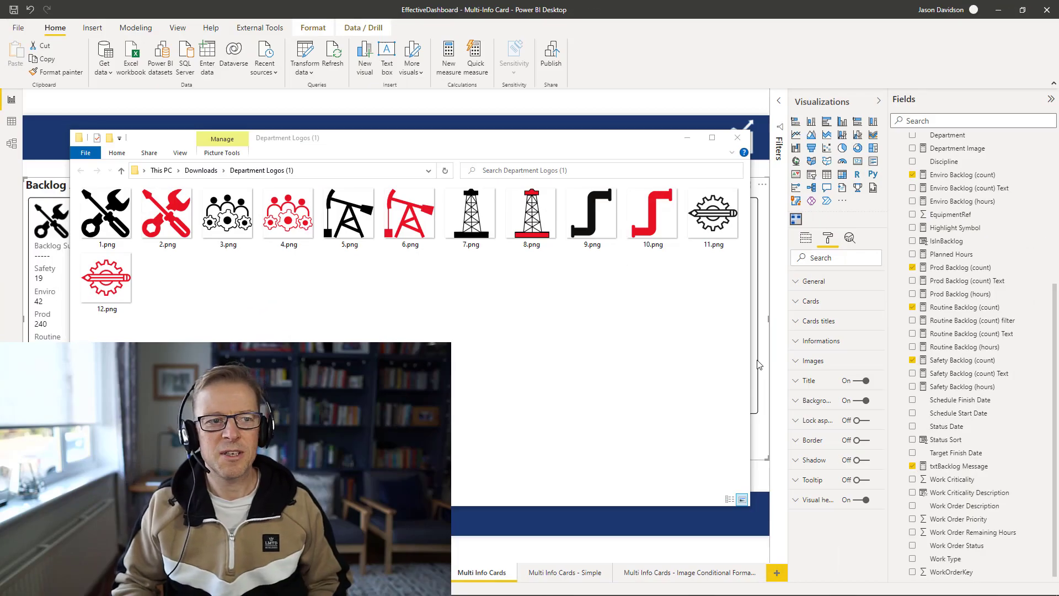
- Look over the black and red logo images in the Department Logos (1) folder and close the folder window
drag(509, 132, 724, 132)
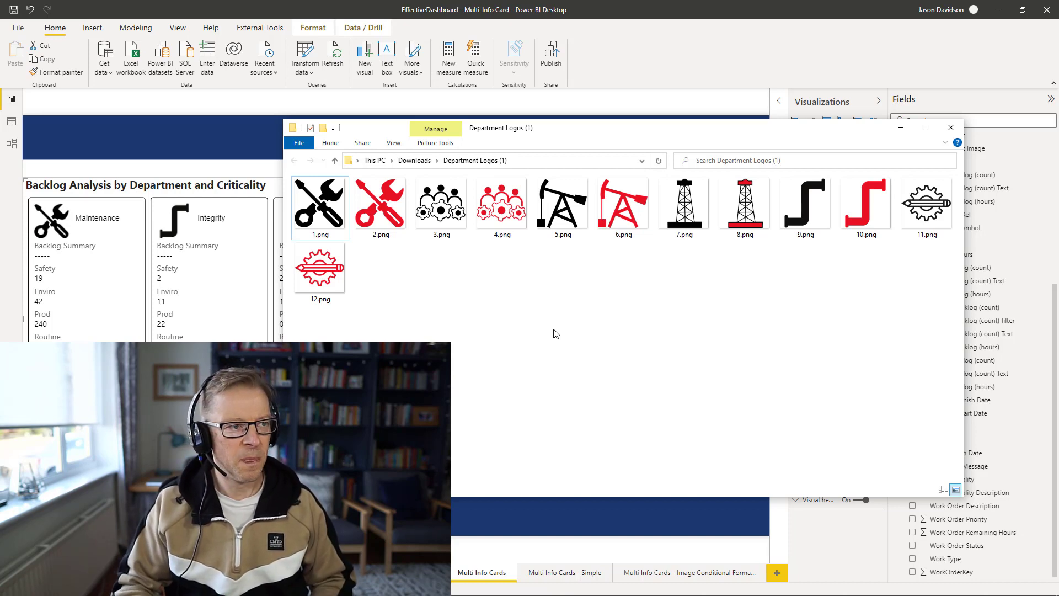
click(955, 135)
- Examine the Department and Image URL columns of the Image Locations Advanced table data, widening Image URL, and return to the report
drag(1055, 300, 1055, 149)
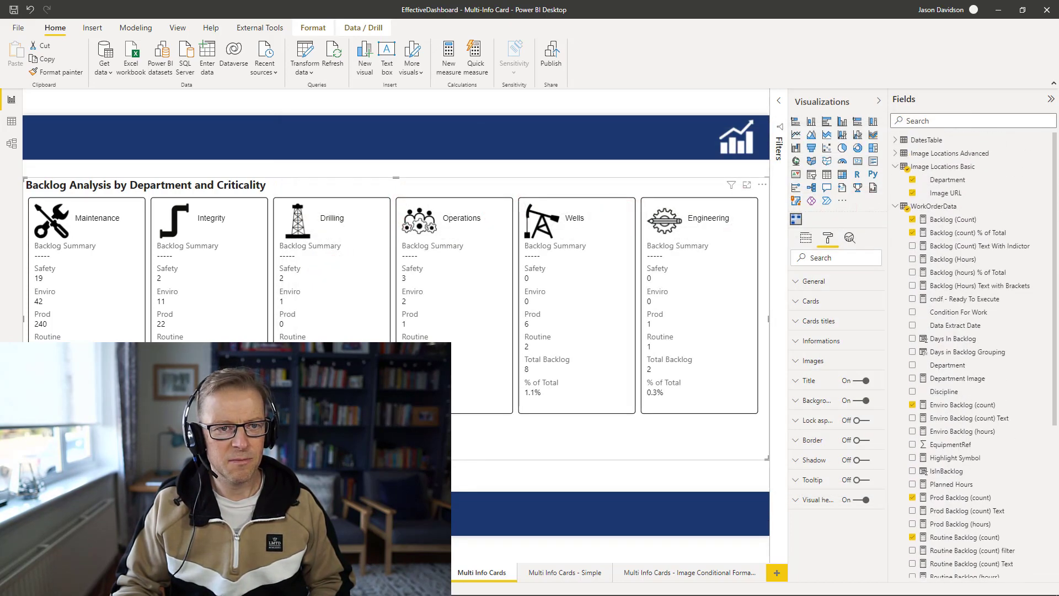
click(948, 154)
click(12, 121)
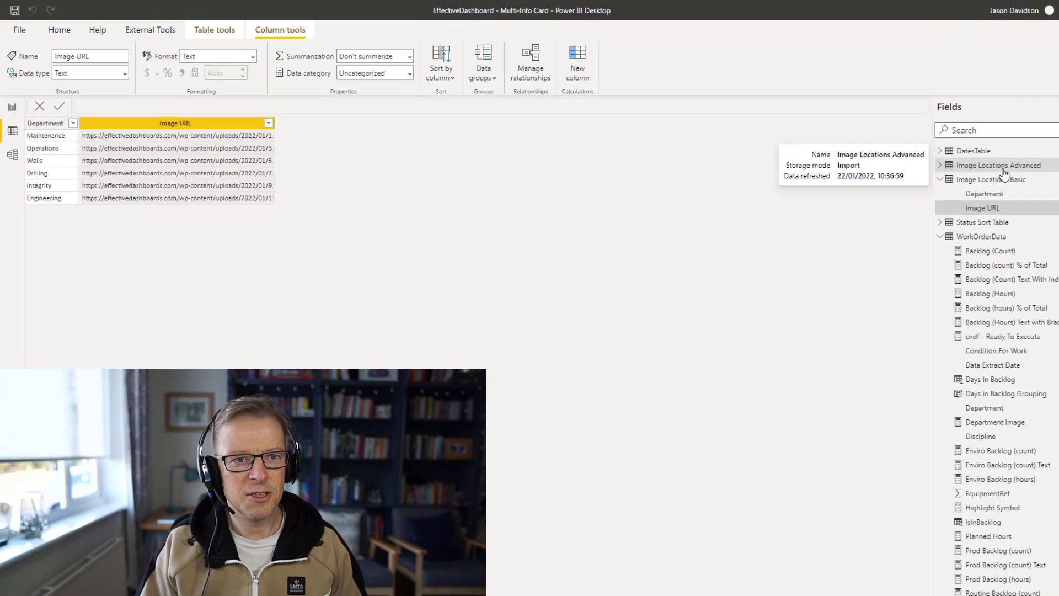
click(1003, 167)
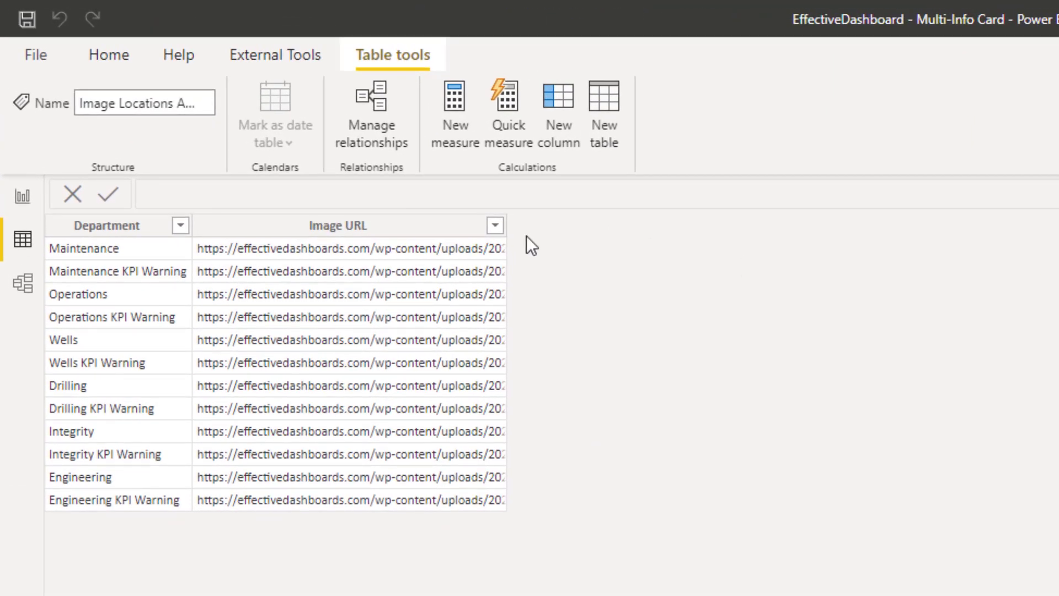
drag(508, 226, 567, 230)
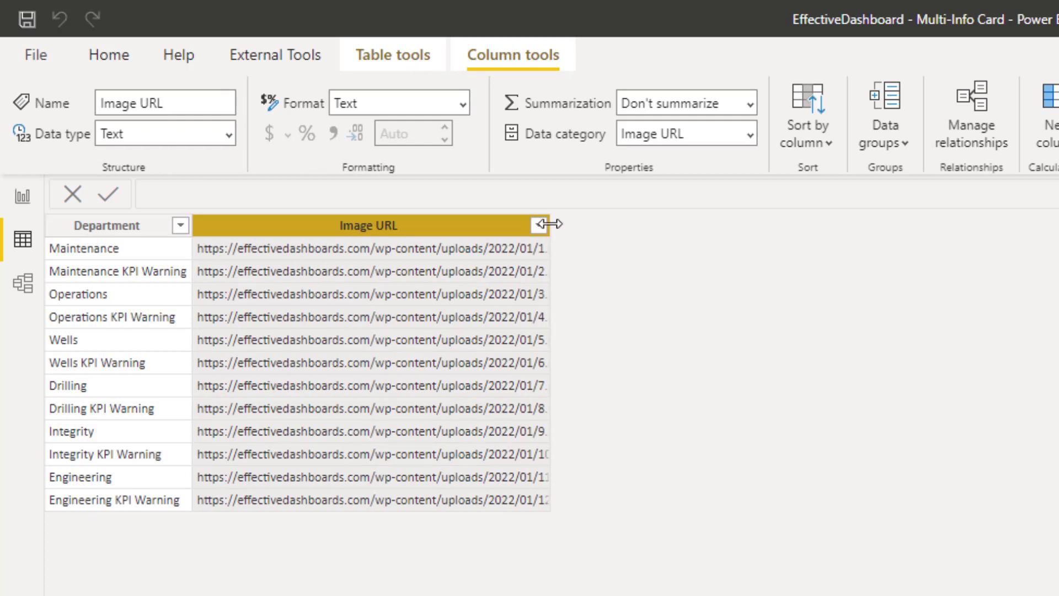
drag(551, 224, 737, 221)
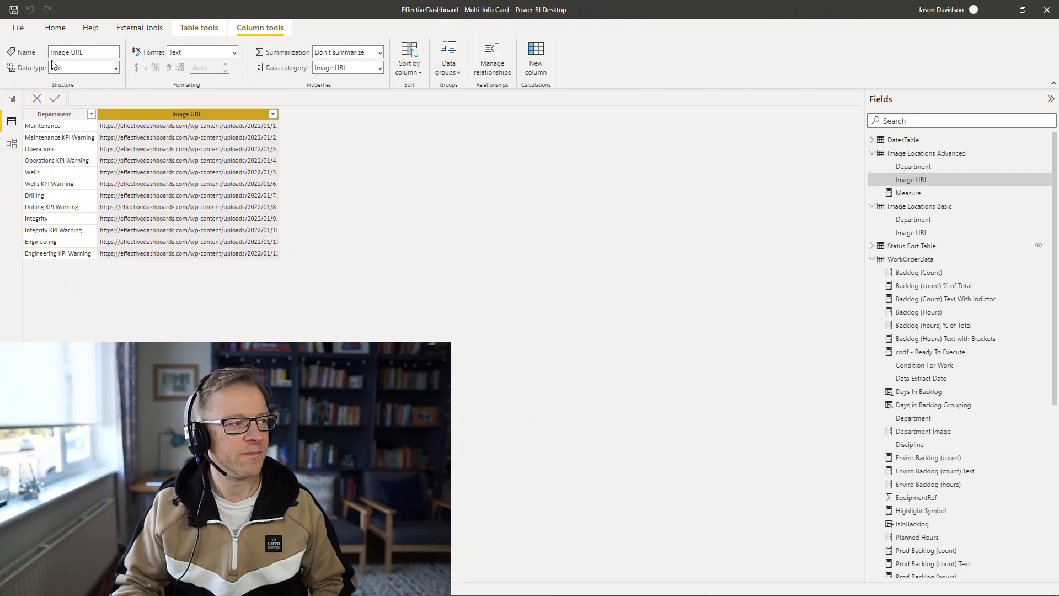
click(11, 100)
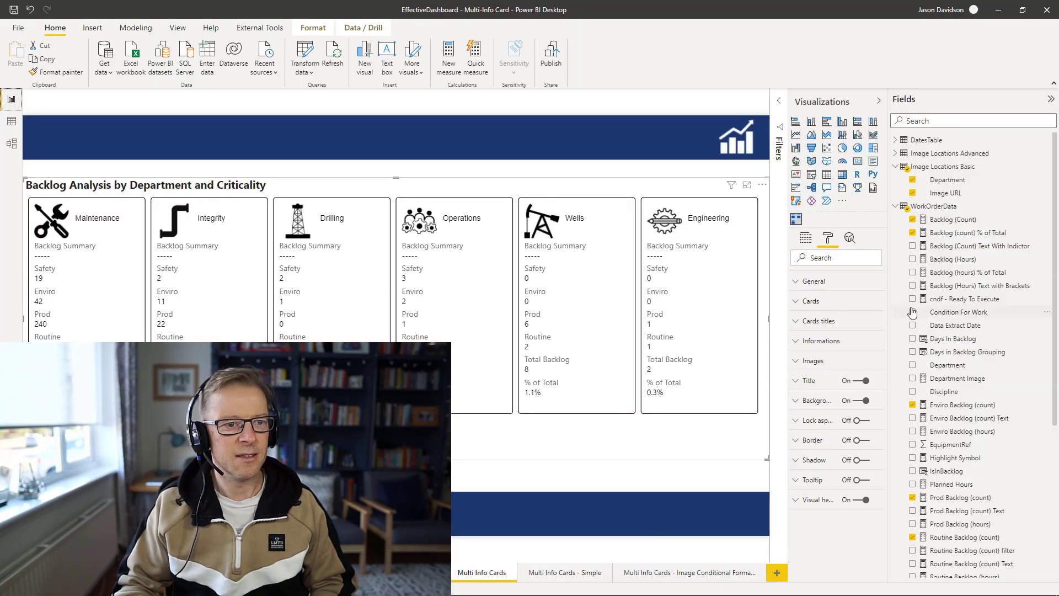
- Display the cards' field assignments and expand the full DAX formula of the Department Image measure
click(805, 238)
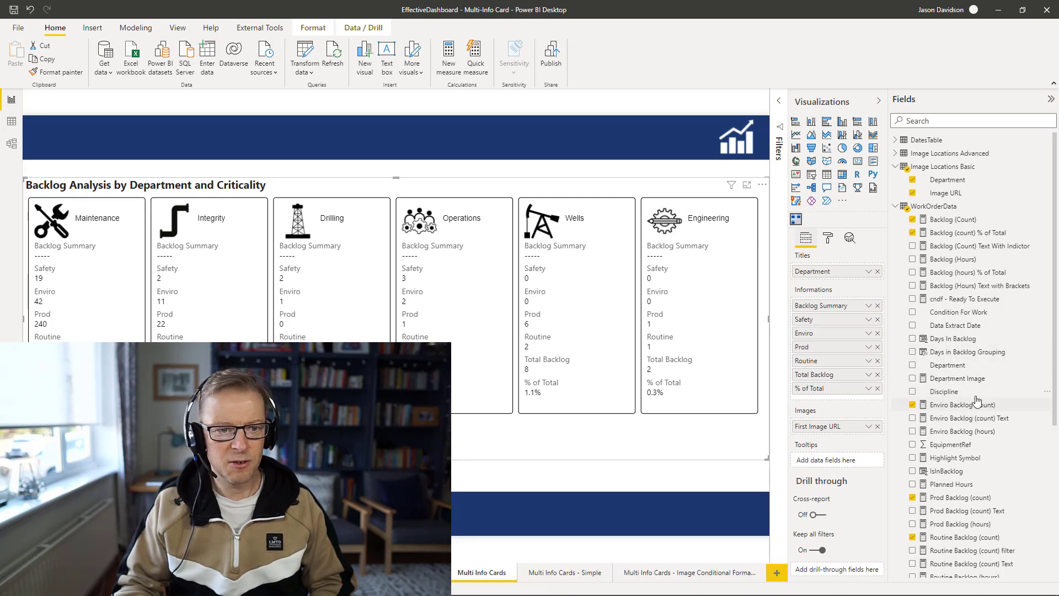
click(954, 383)
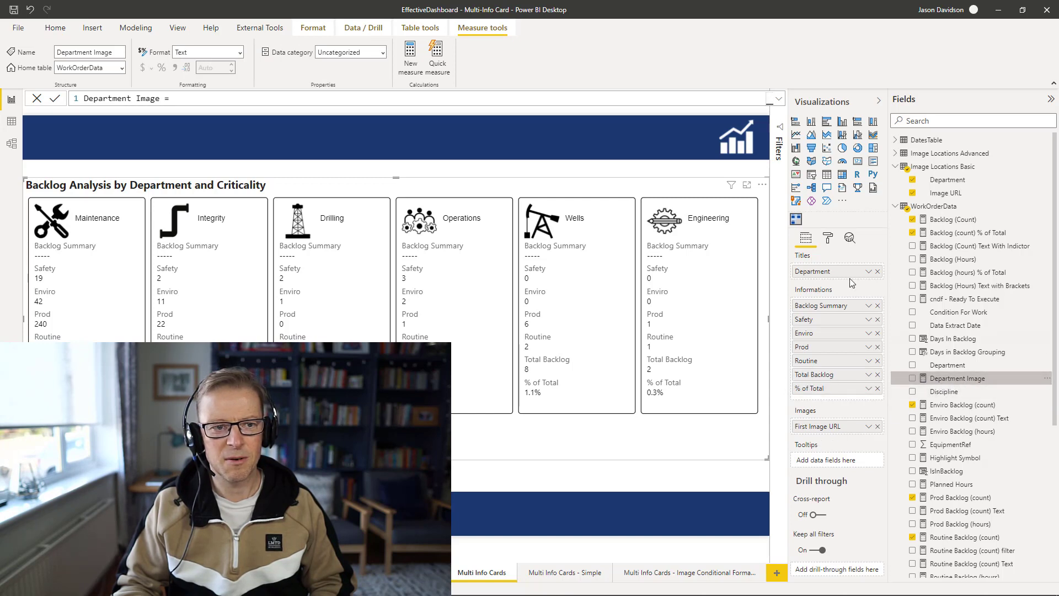
click(778, 99)
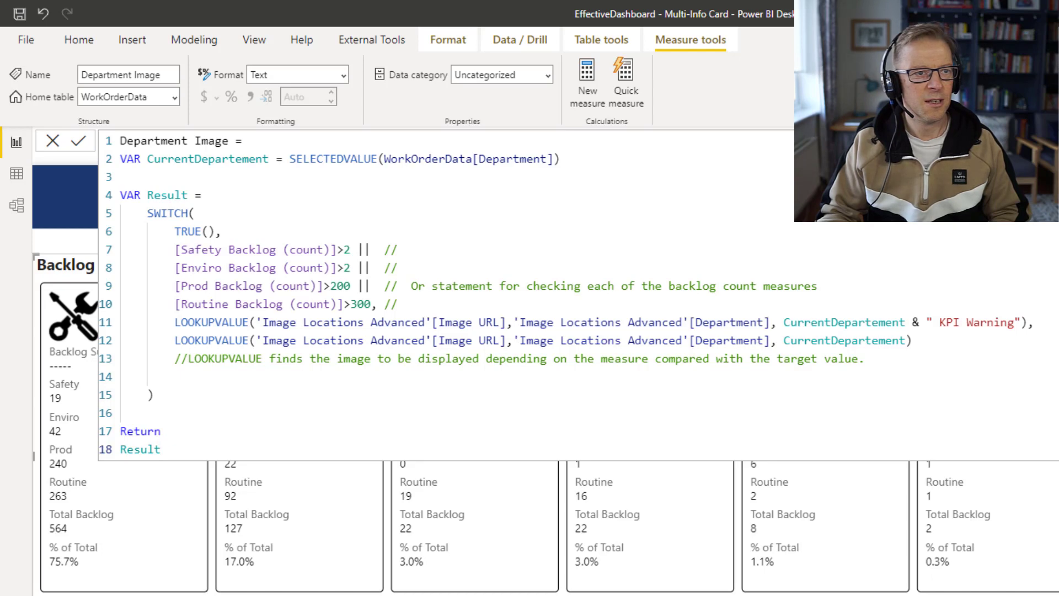
click(1052, 141)
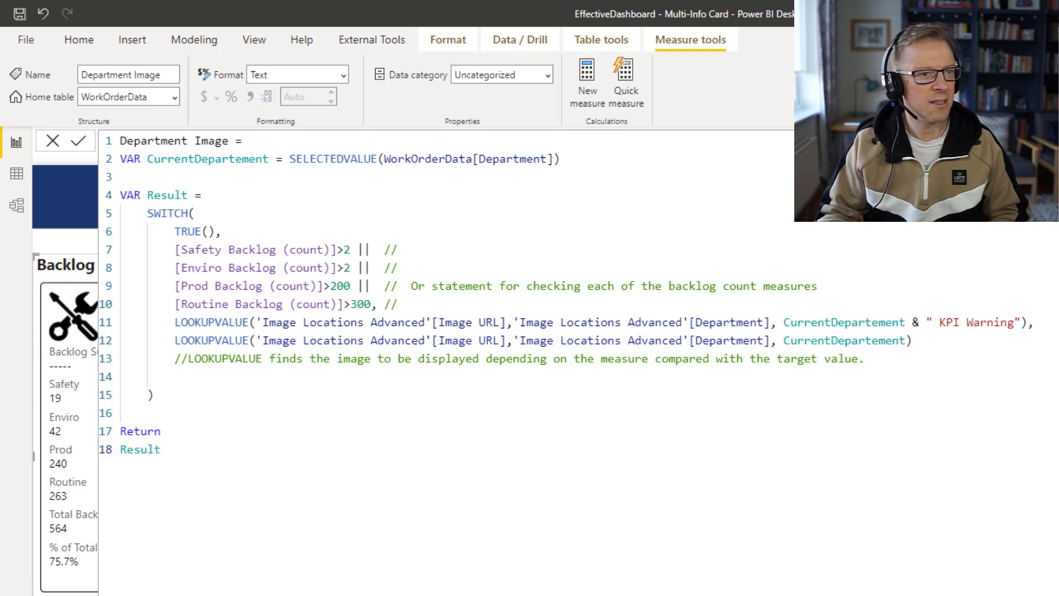
click(1052, 141)
click(1053, 141)
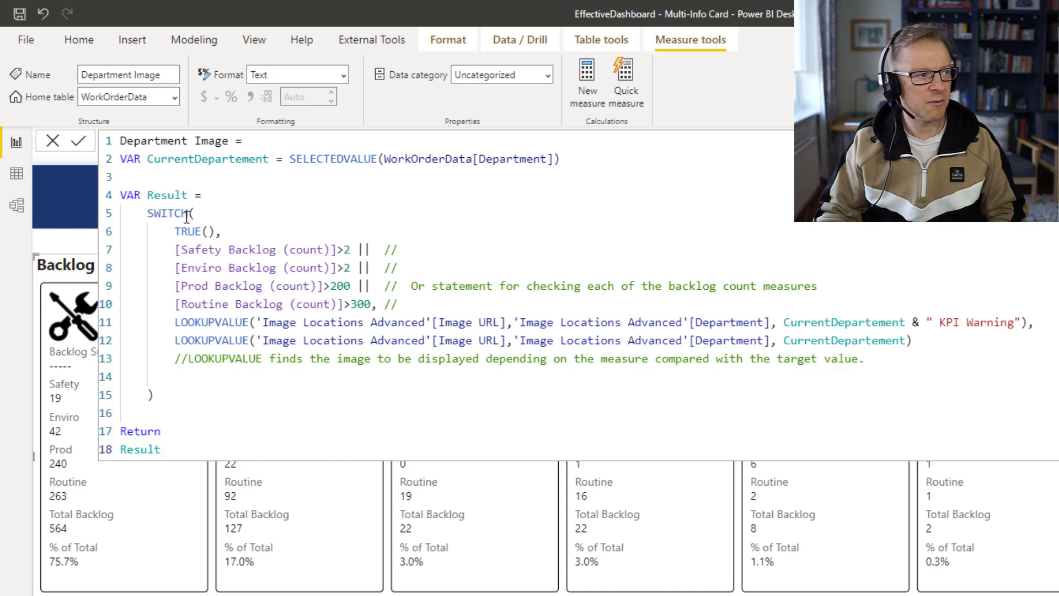
- Examine the backlog threshold conditions in the Department Image measure's SWITCH and the || operators that join them
drag(177, 250, 791, 304)
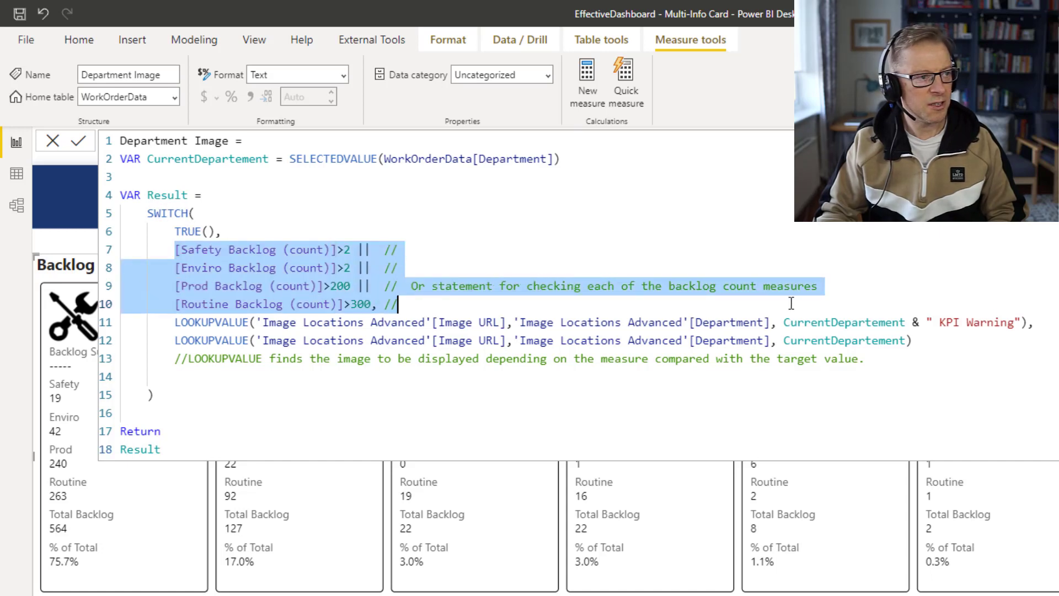
click(229, 267)
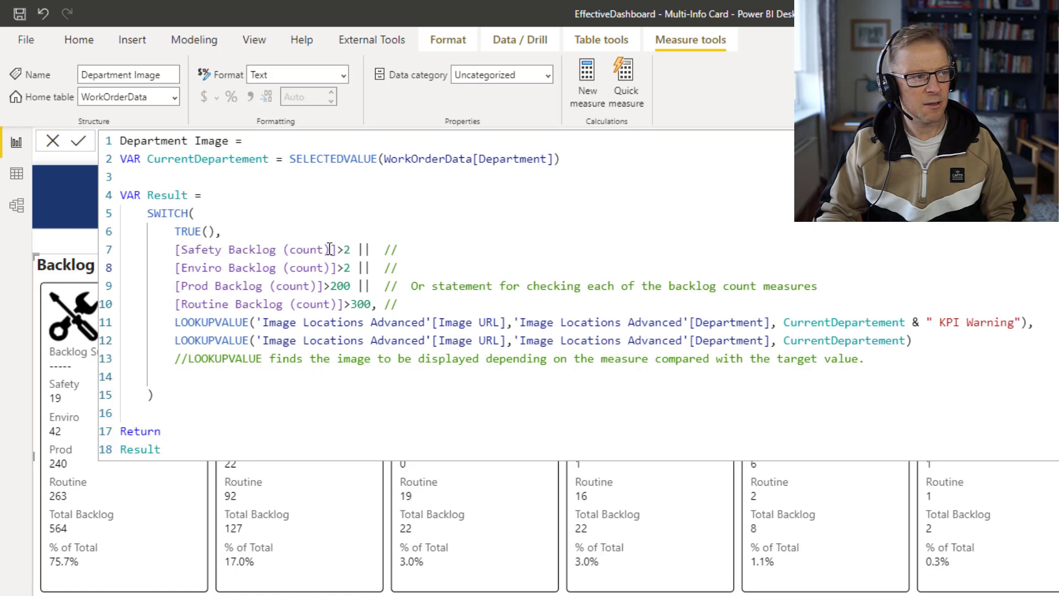
double_click(360, 250)
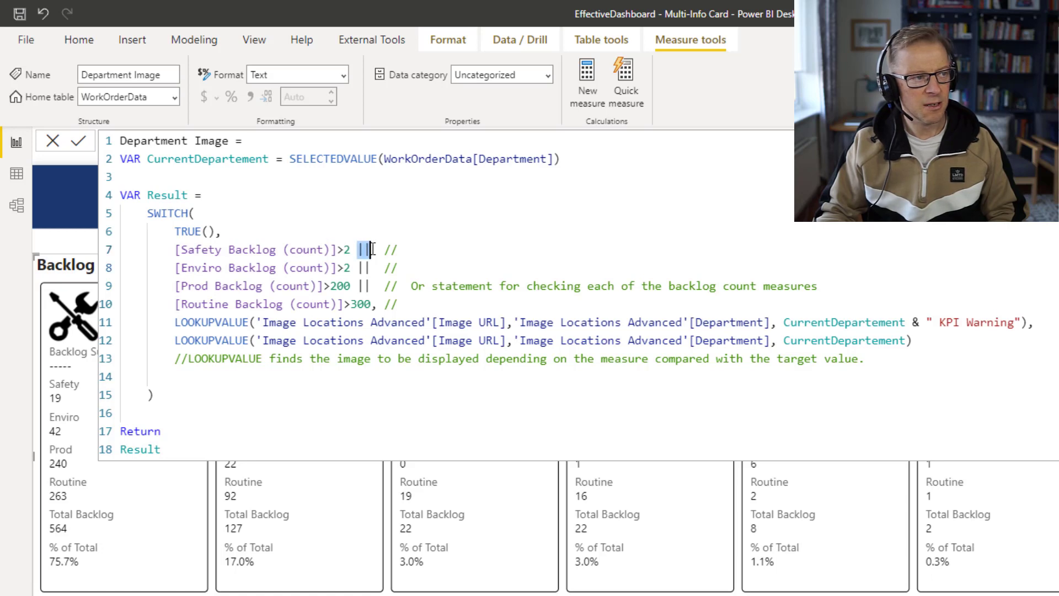
click(357, 249)
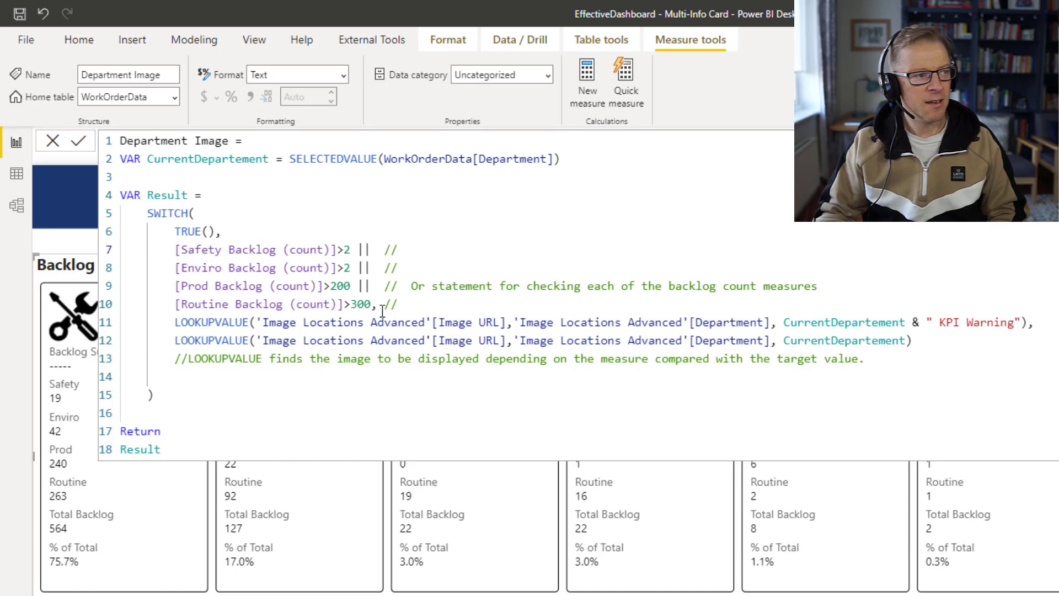
drag(382, 309, 114, 259)
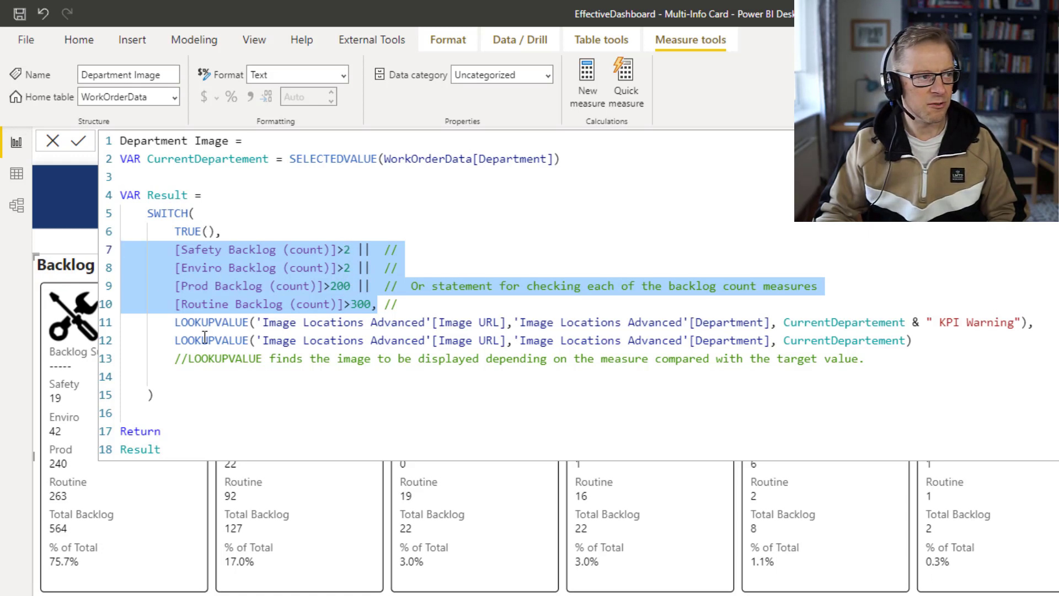
- Examine the two LOOKUPVALUE calls in the Department Image measure and the arguments the function takes, including the " KPI Warning" suffix
click(174, 322)
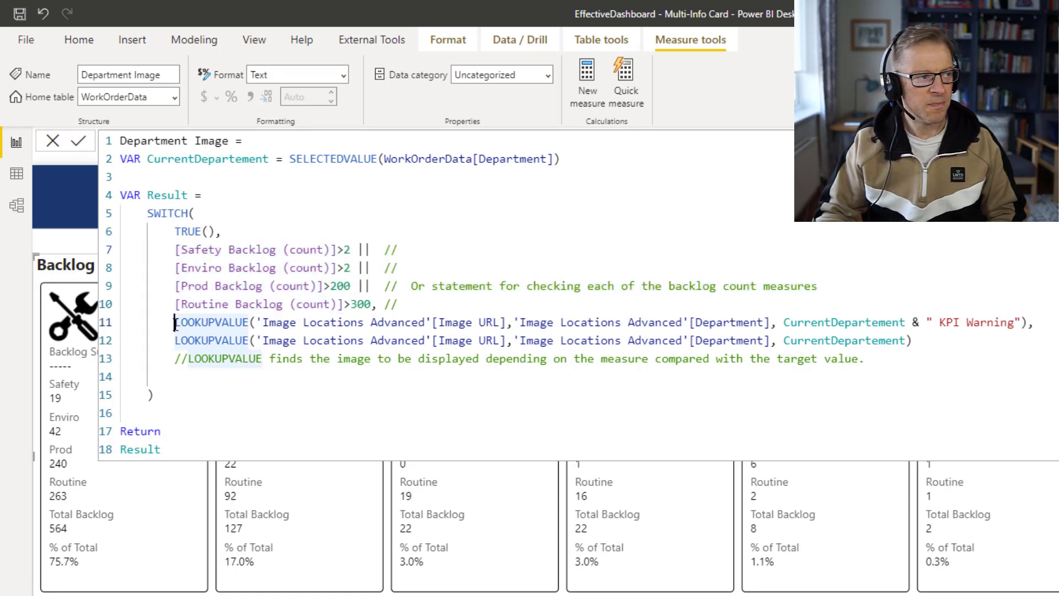
click(229, 392)
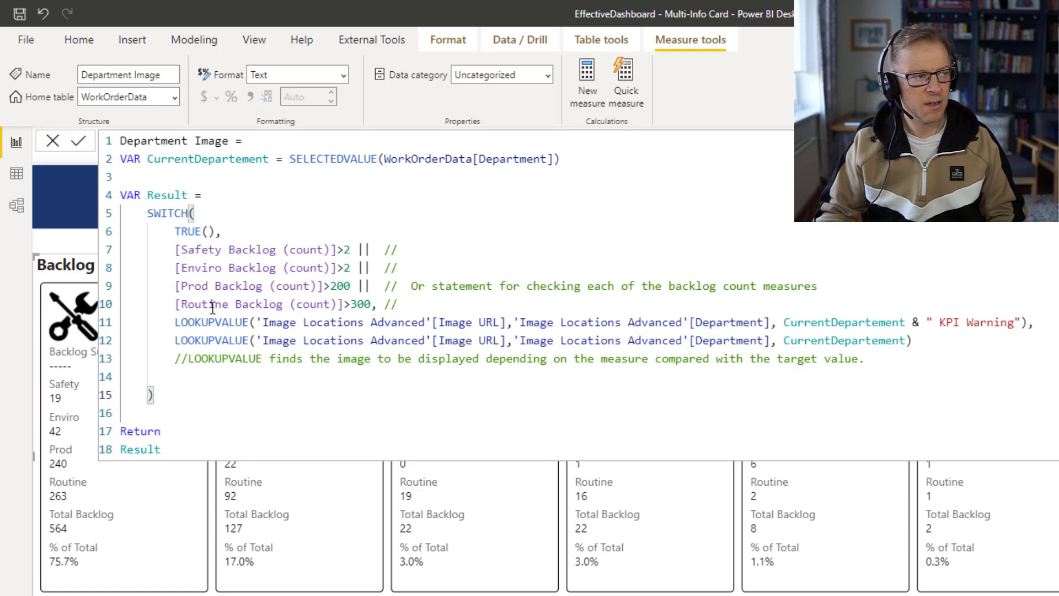
click(256, 322)
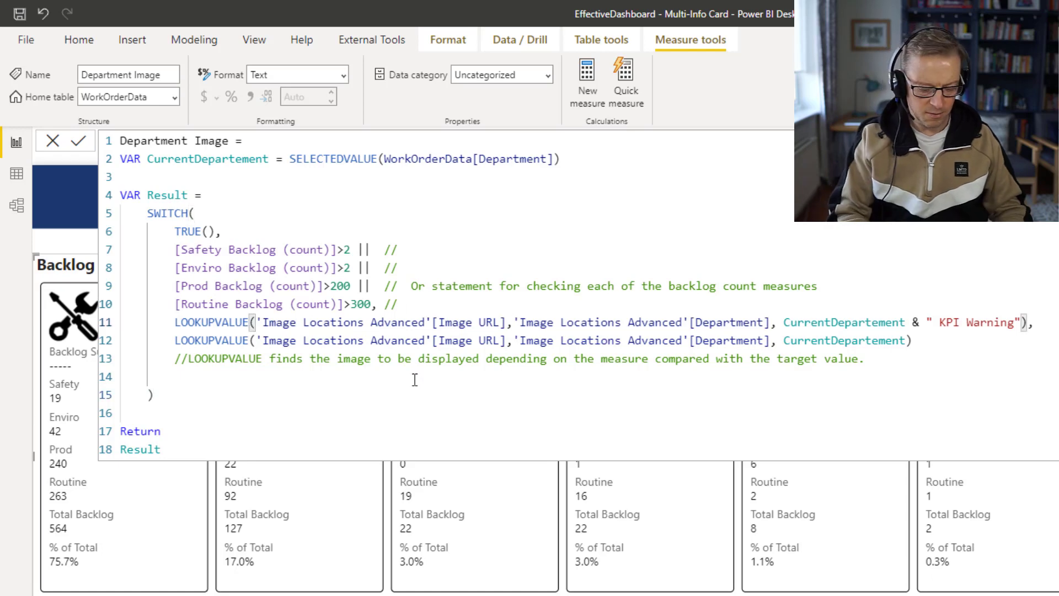
key(ctrl+space)
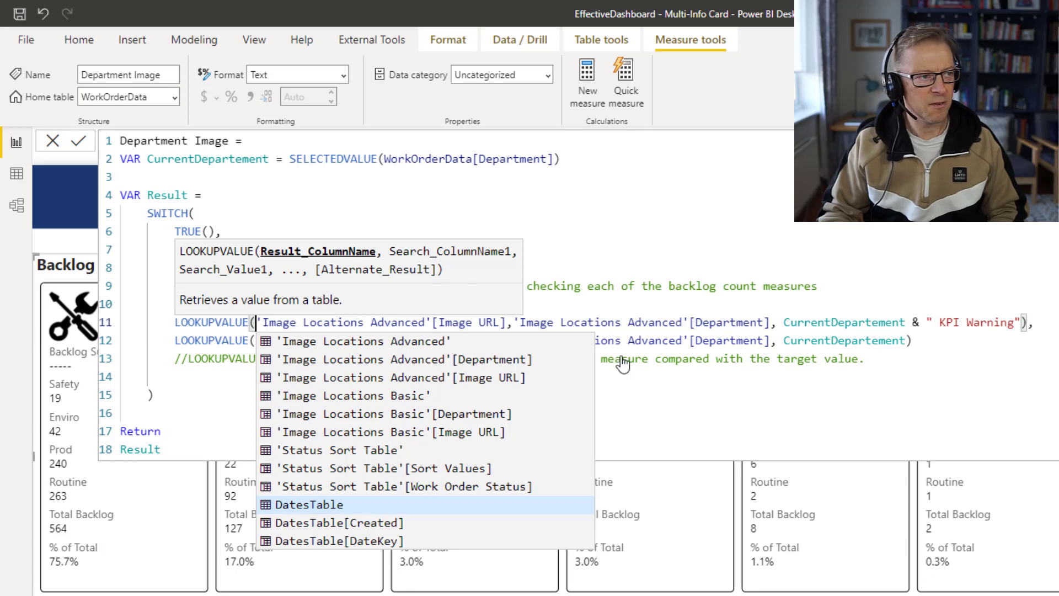
click(667, 431)
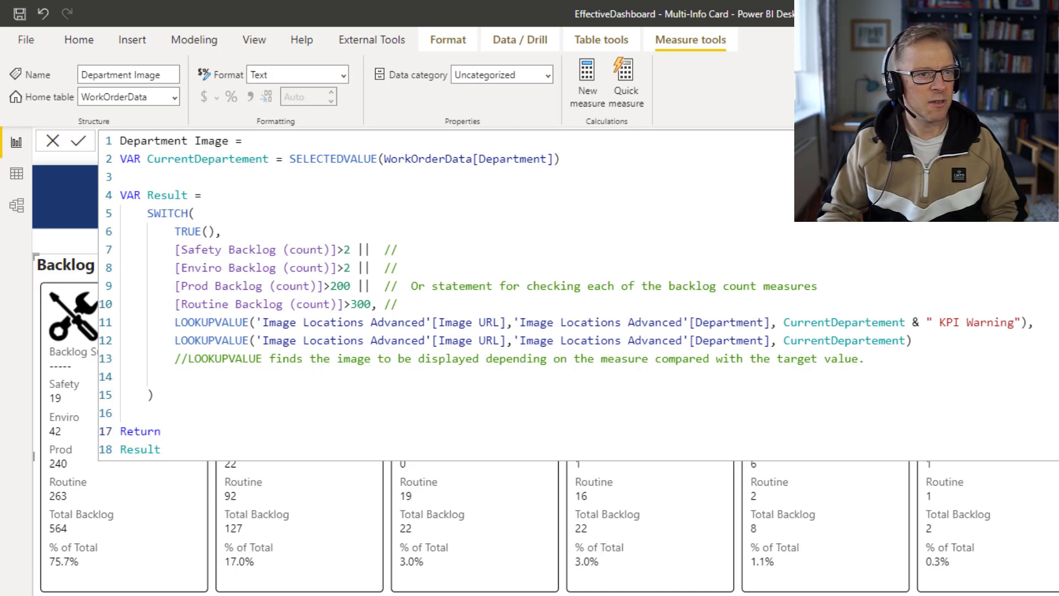
key(Return)
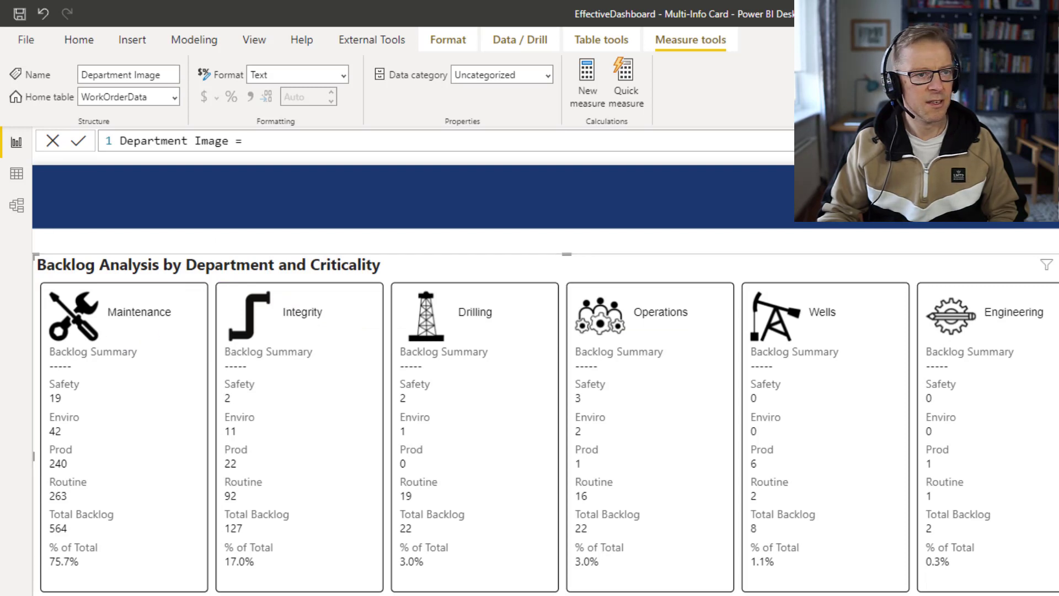
click(351, 141)
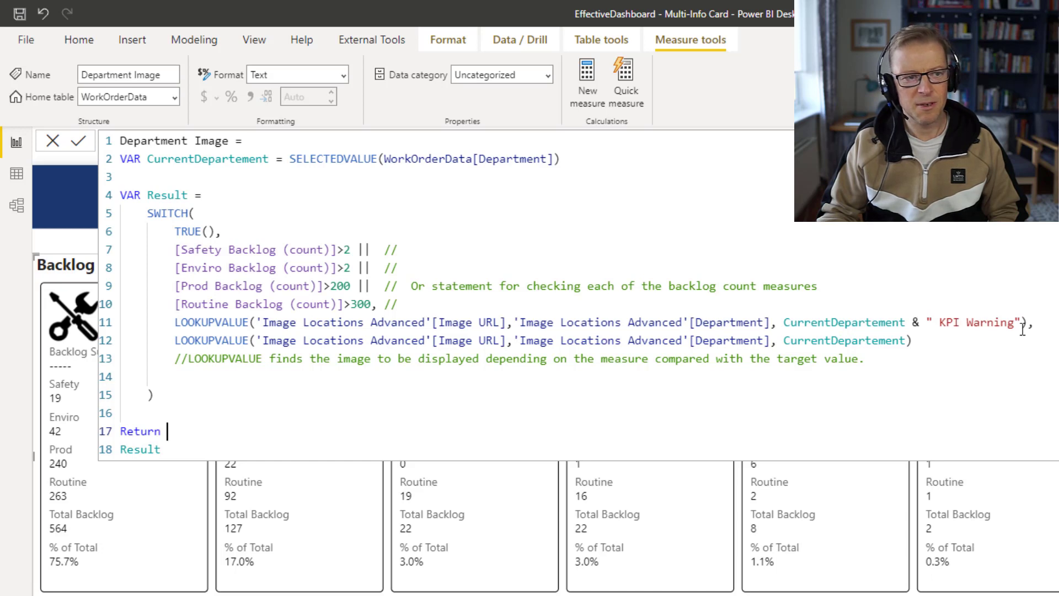
- Widen the Department column of the Image Locations Advanced table, review its plain and KPI Warning entries, and return to the report
click(17, 173)
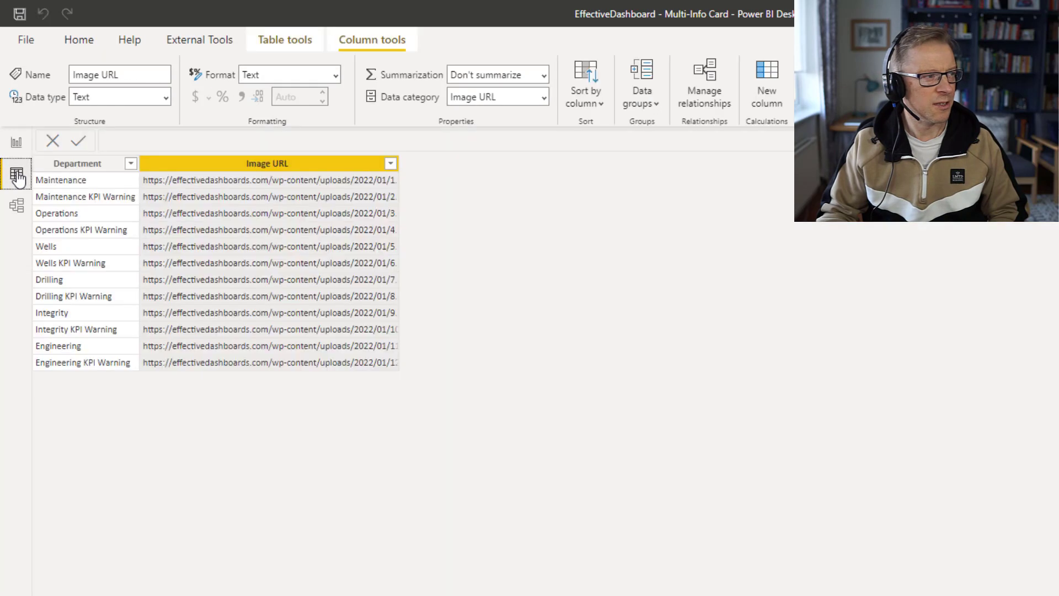
drag(138, 163, 196, 163)
click(111, 171)
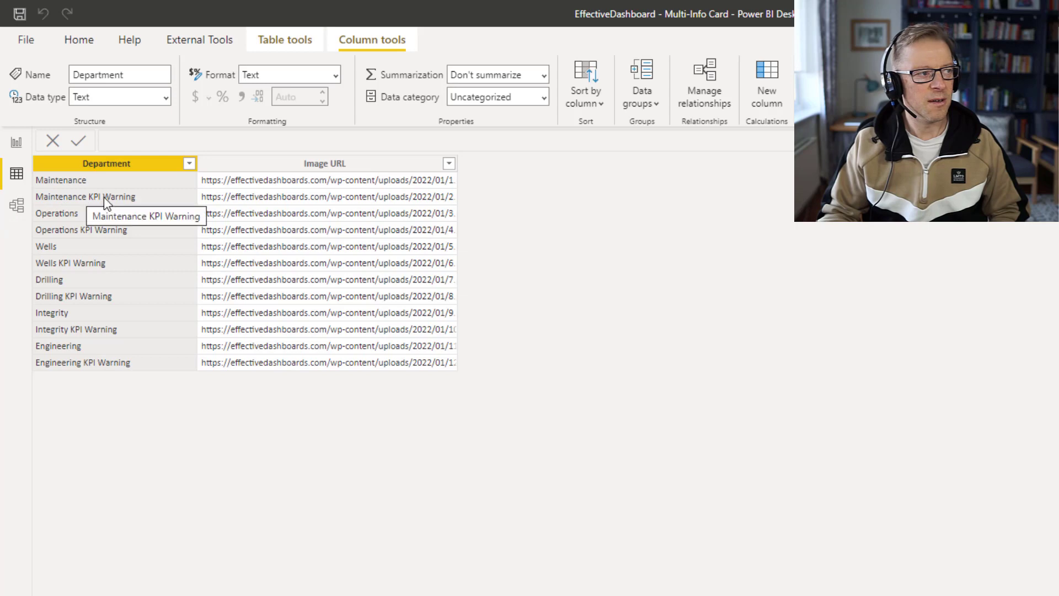
click(17, 144)
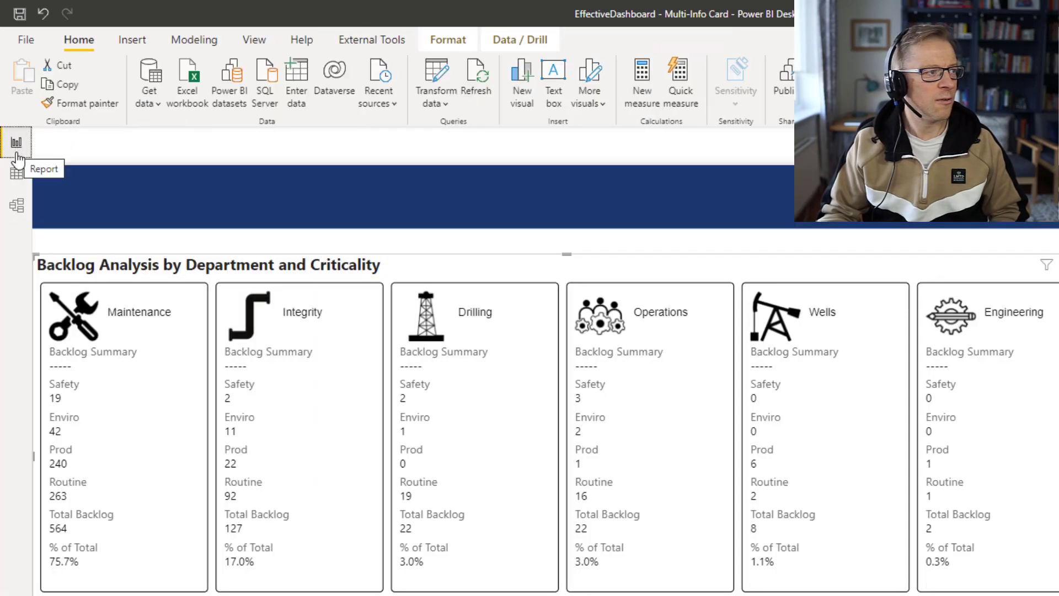
- Reread the Department Image formula and examine the matching addresses in the Image URL column of the Image Locations Advanced table
click(1056, 314)
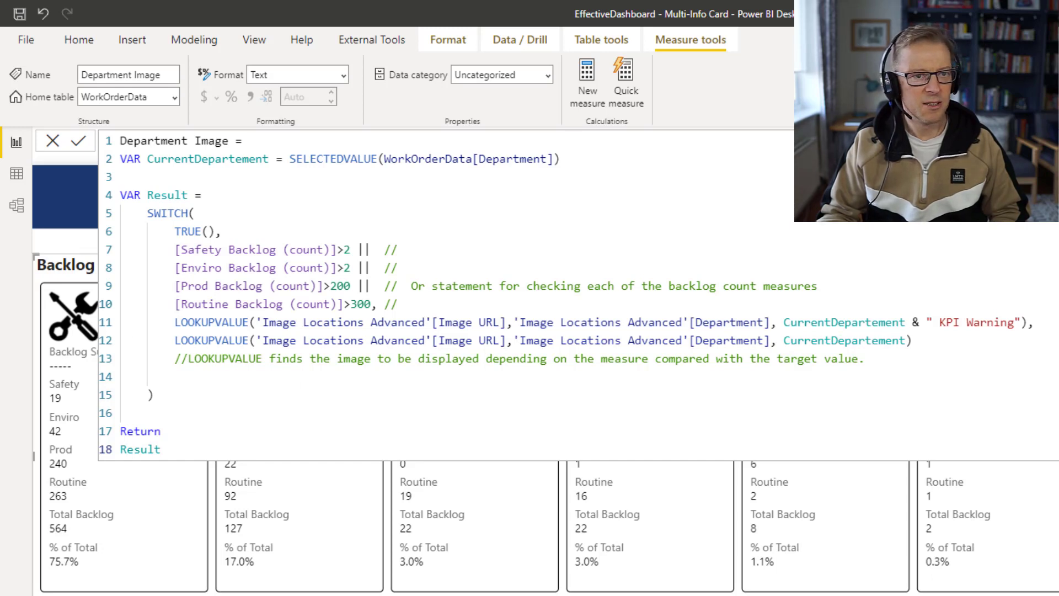
click(17, 173)
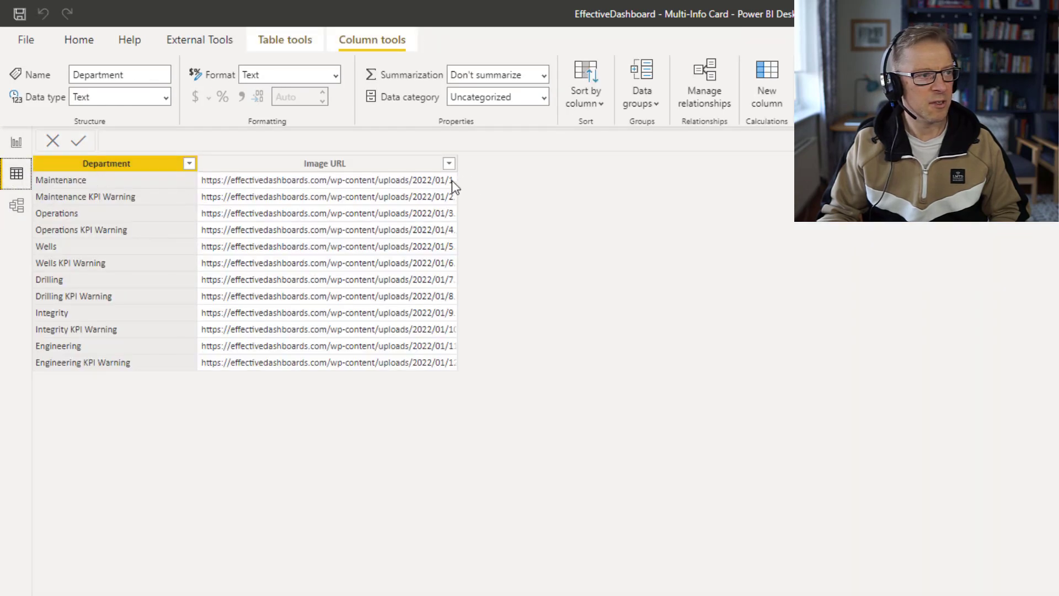
click(453, 163)
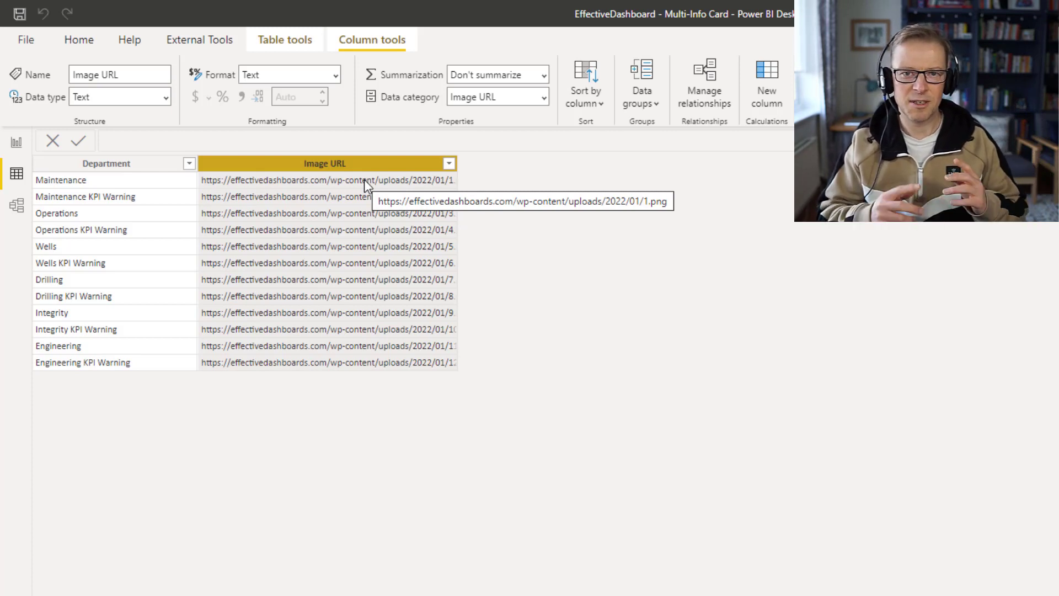
- Return to the report and replace First Image URL with the Department Image measure as the cards' image field
click(17, 145)
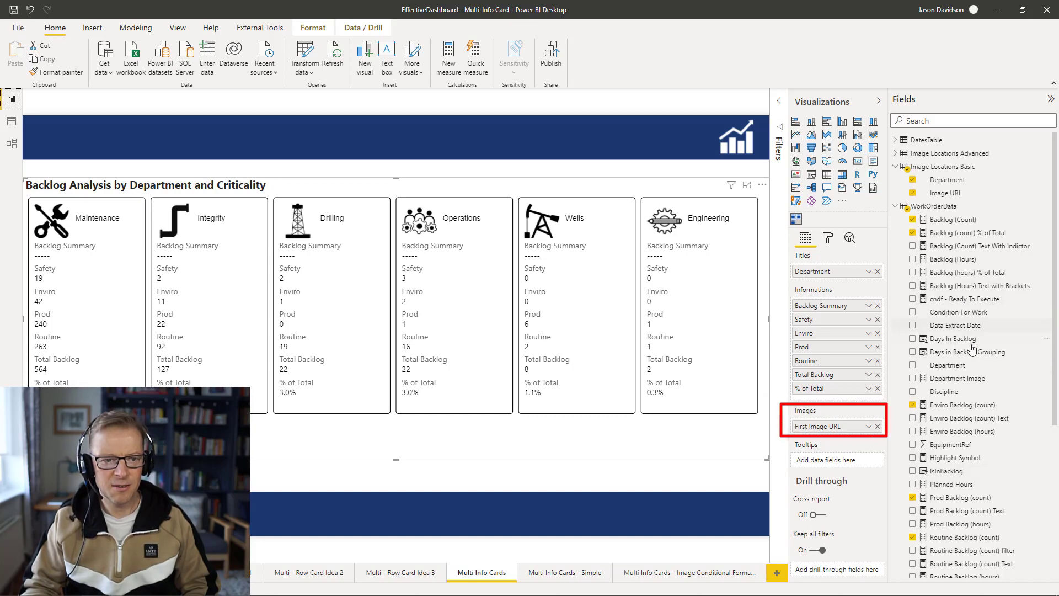
drag(957, 382, 848, 432)
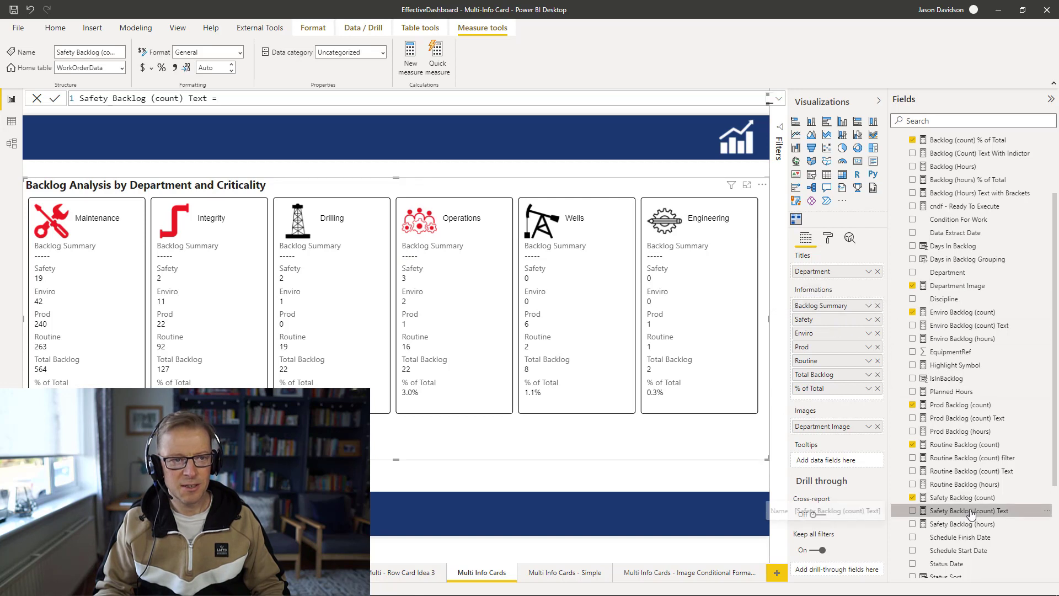
- Expand the Safety Backlog (count) Text measure, examine how its SWITCH adds the Highlight Symbol above 2, and collapse the formula
click(779, 99)
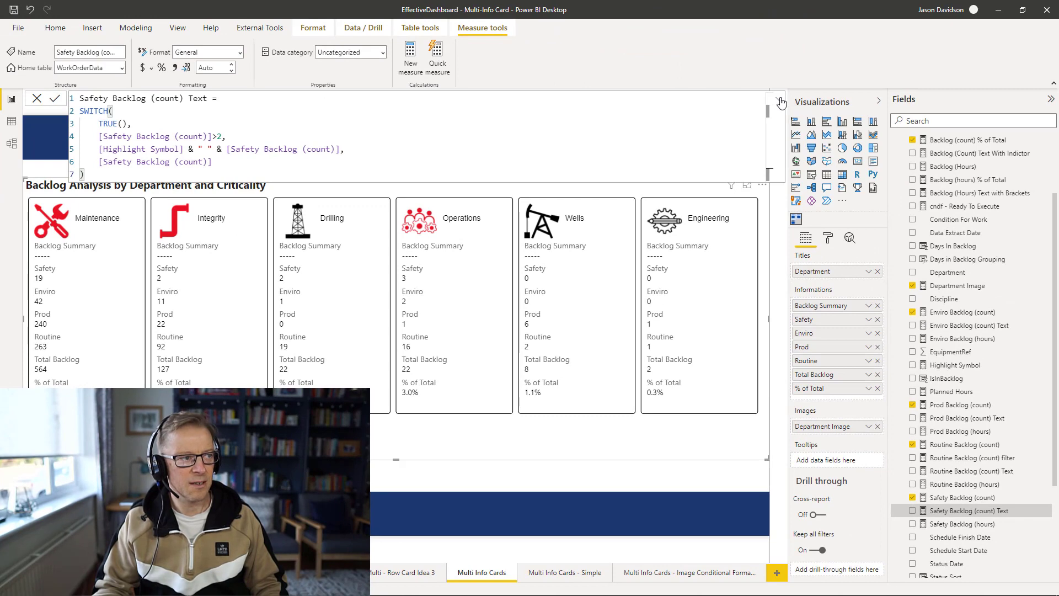
click(780, 102)
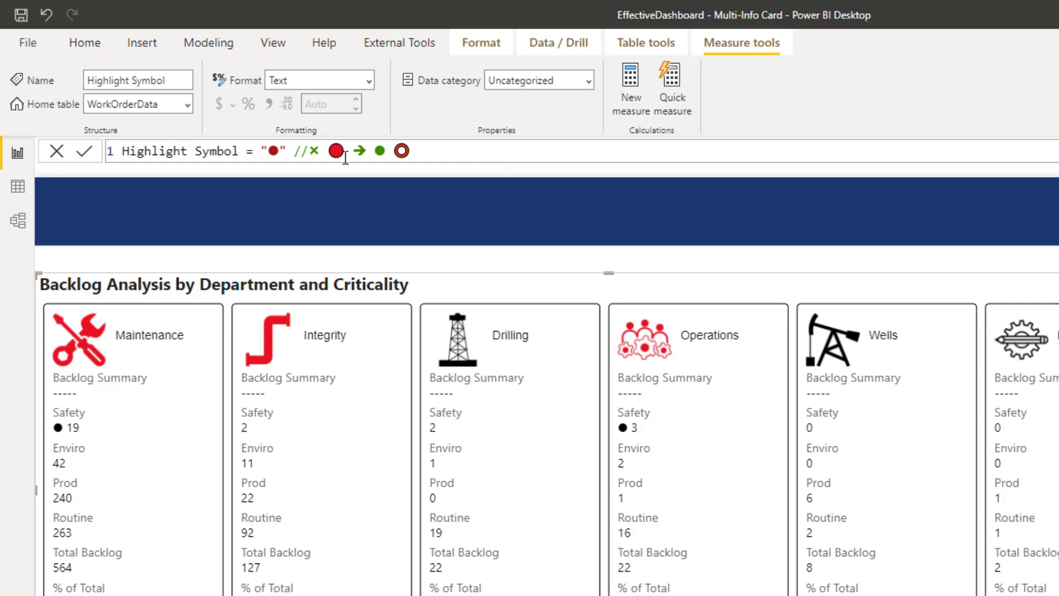
- Replace the small dot in the Highlight Symbol measure with the large red circle copied from its comment and commit the formula
drag(345, 158, 327, 157)
key(ctrl+c)
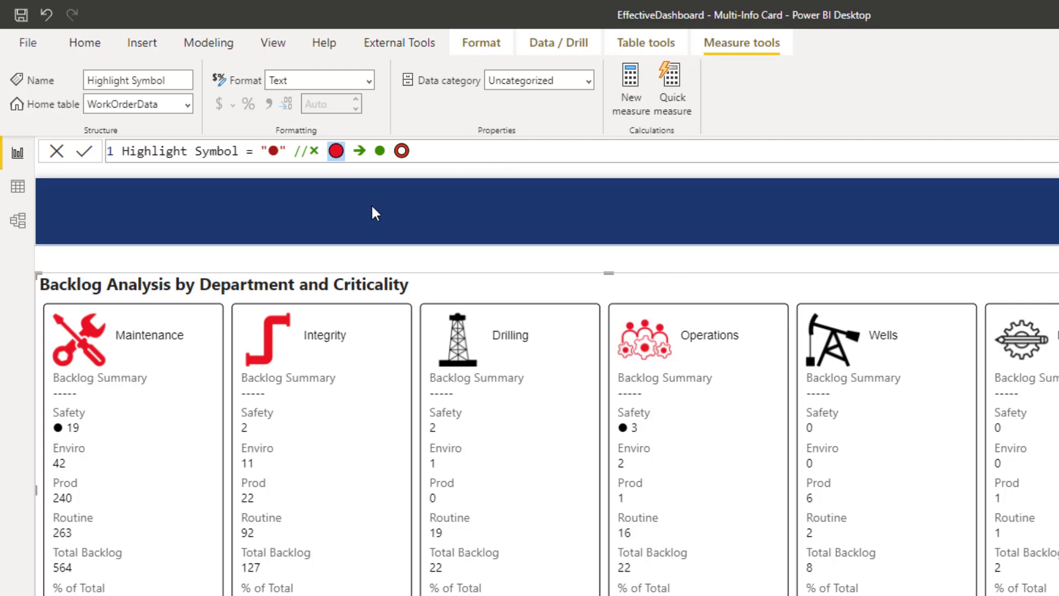
drag(268, 157, 279, 157)
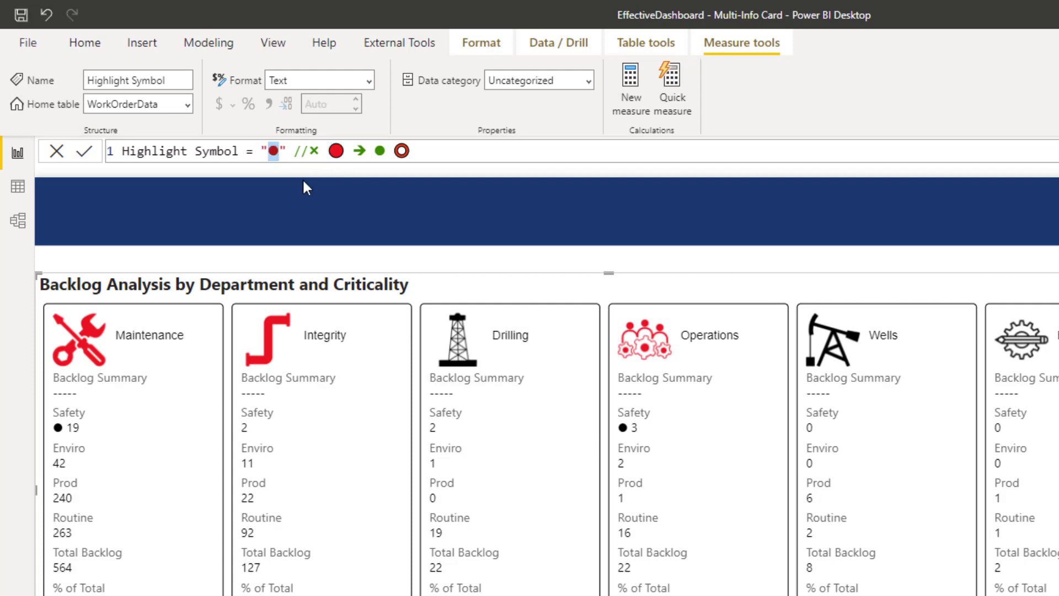
key(ctrl+v)
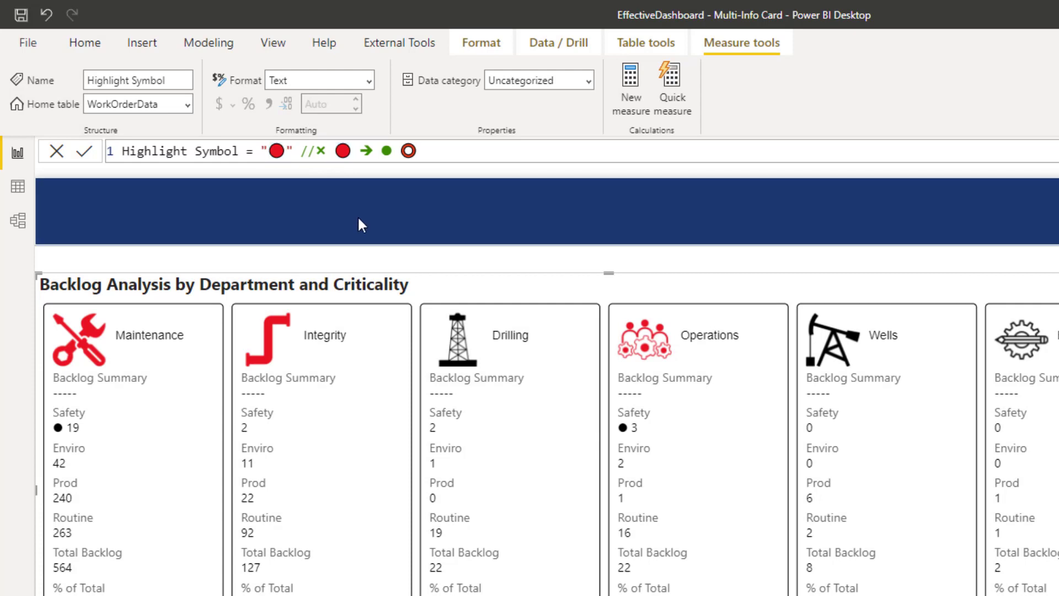
key(Return)
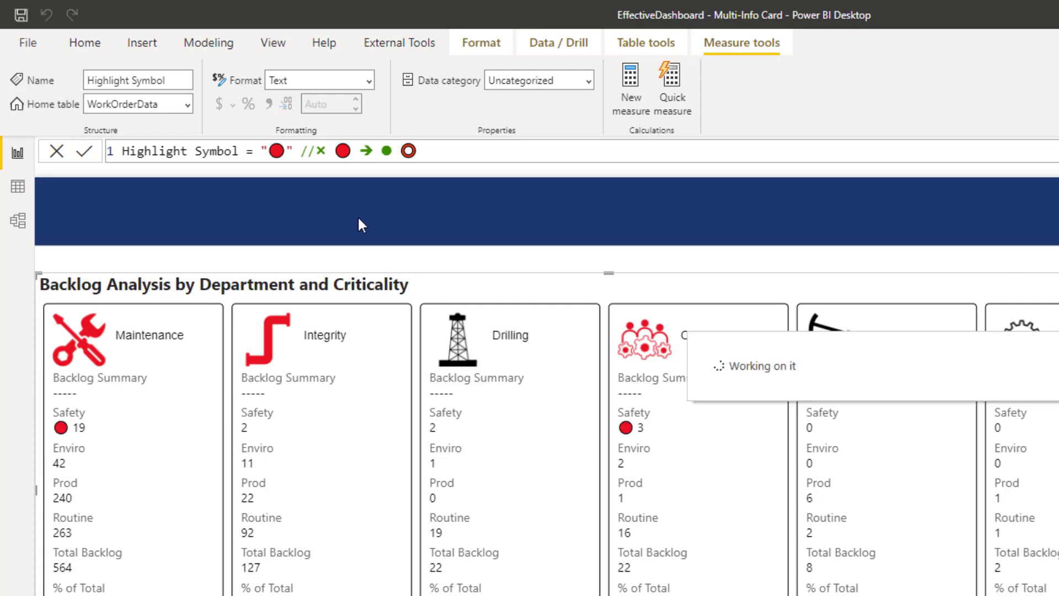